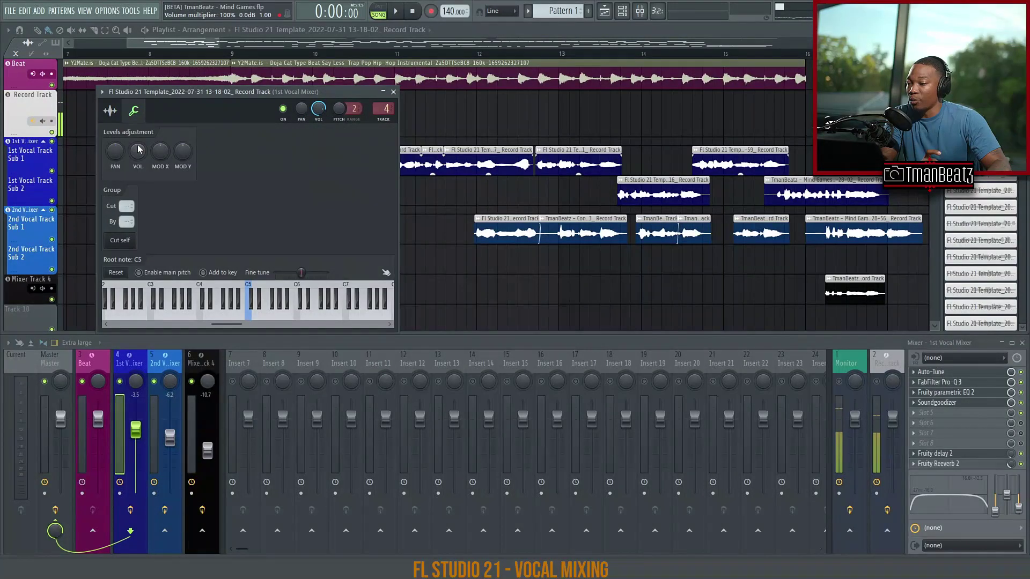
Step: Close the vocal clip's channel settings and crossfade the two adjoining clips on Mixer Track 4 near bar 30
{"action": "left_click", "coordinate": [393, 91]}
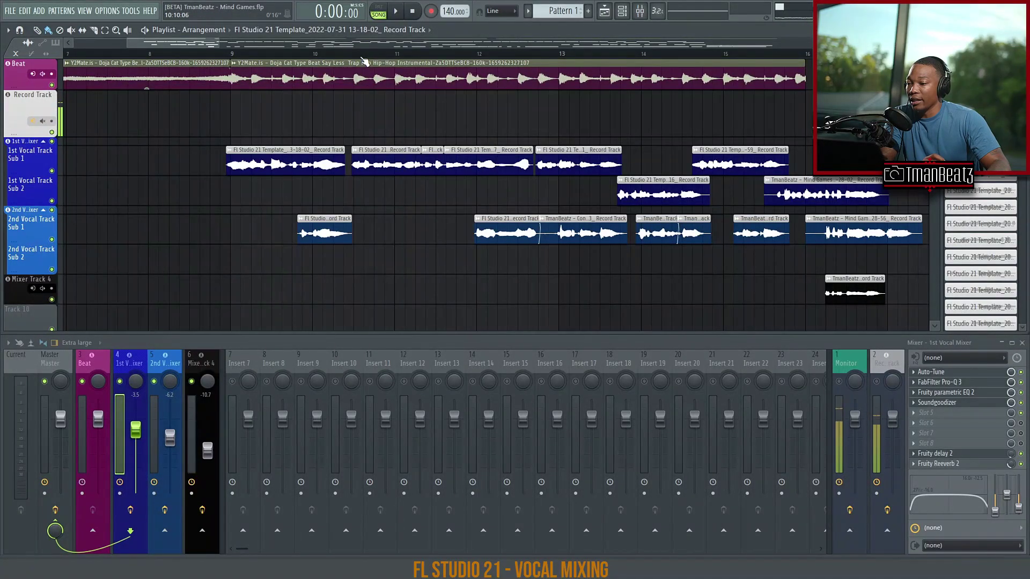
{"action": "scroll", "coordinate": [402, 75], "scroll_direction": "down", "scroll_amount": 5}
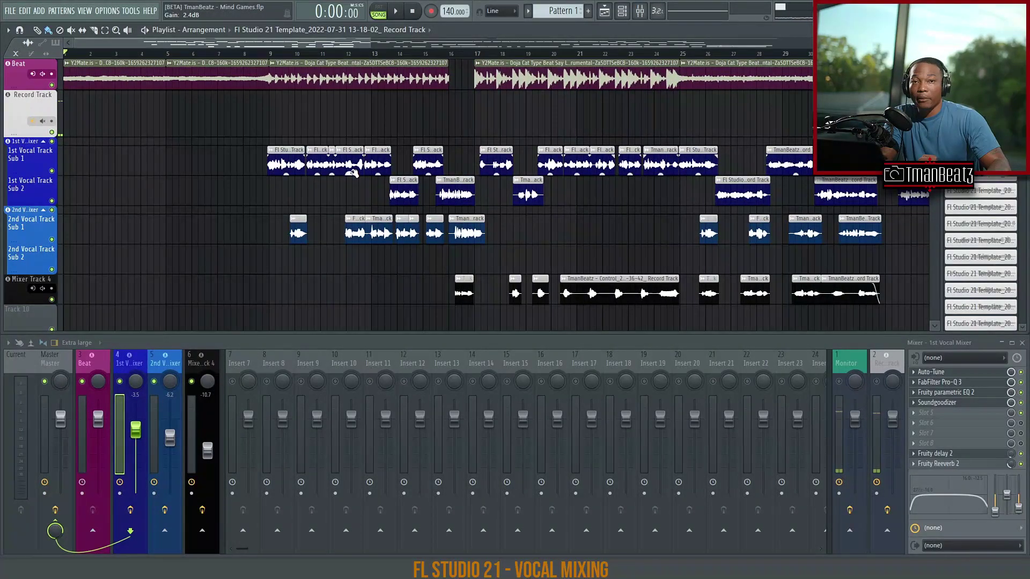
{"action": "scroll", "coordinate": [236, 44], "scroll_direction": "up", "scroll_amount": 4}
{"action": "left_click_drag", "start_coordinate": [236, 44], "coordinate": [350, 63]}
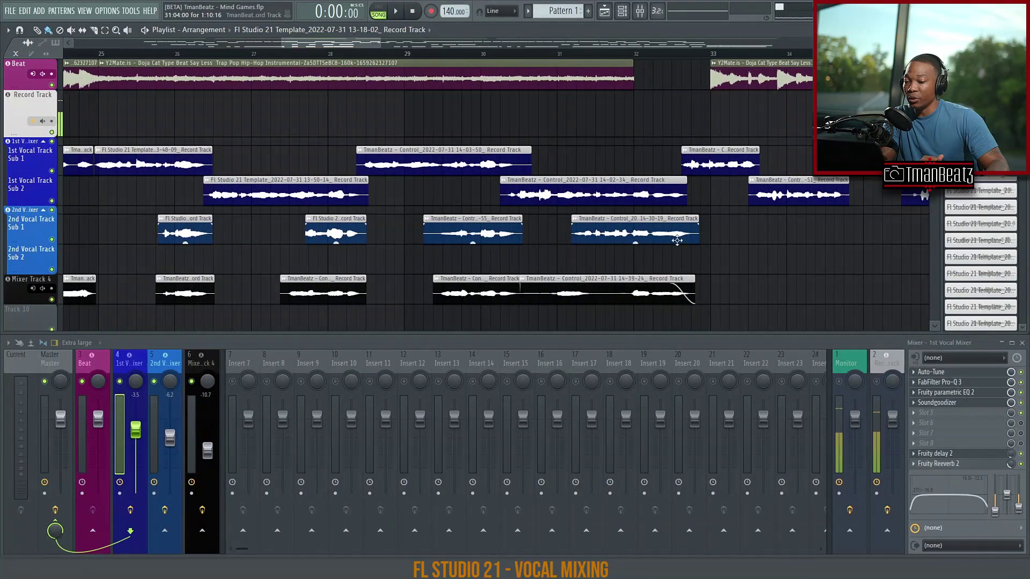
{"action": "mouse_move", "coordinate": [697, 219]}
{"action": "left_mouse_down"}
{"action": "mouse_move", "coordinate": [606, 233]}
{"action": "mouse_move", "coordinate": [705, 220]}
{"action": "mouse_move", "coordinate": [666, 227]}
{"action": "mouse_move", "coordinate": [697, 225]}
{"action": "left_mouse_up"}
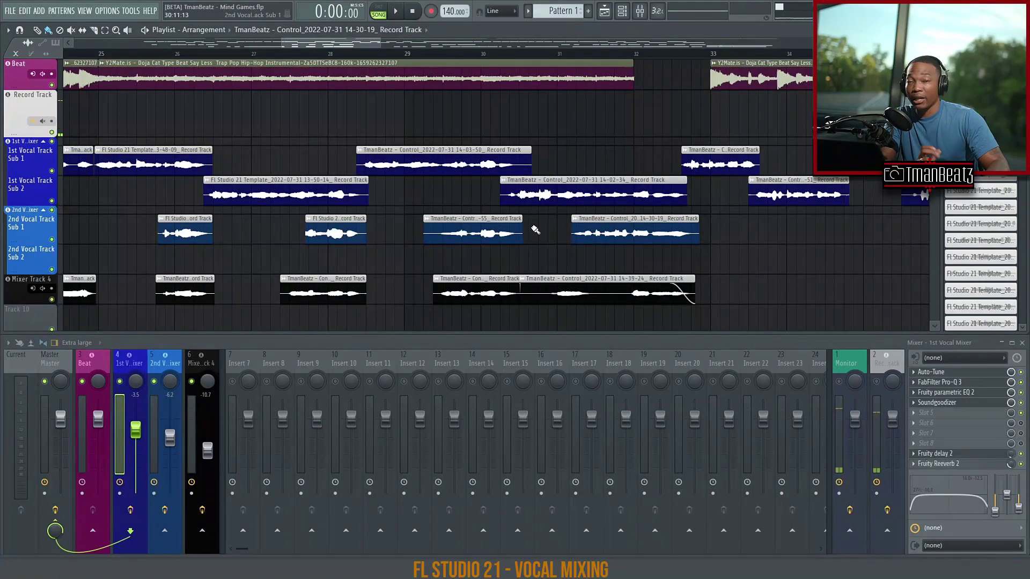
{"action": "left_click_drag", "start_coordinate": [520, 279], "coordinate": [544, 285]}
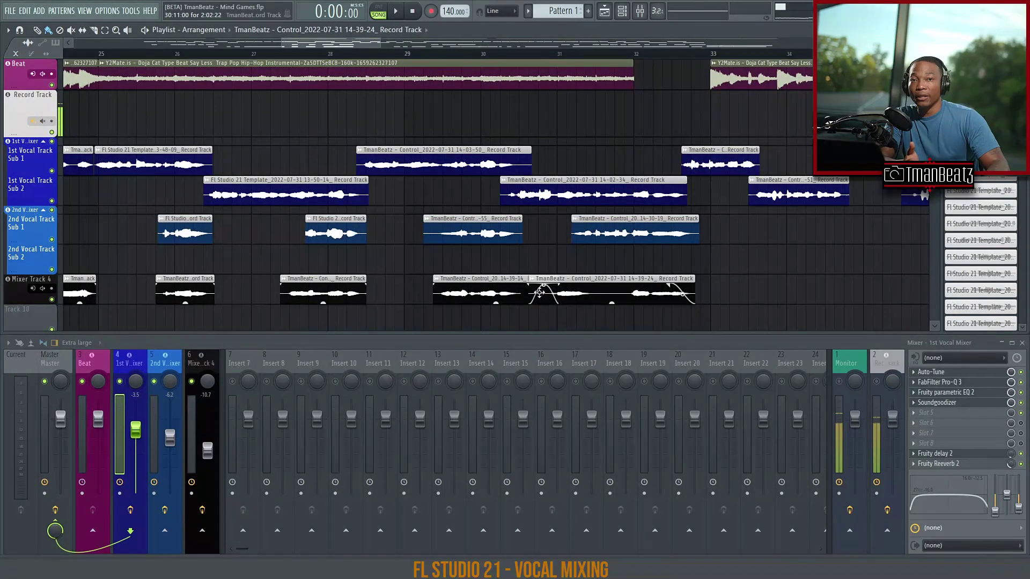
{"action": "mouse_move", "coordinate": [544, 287]}
{"action": "left_mouse_down"}
{"action": "mouse_move", "coordinate": [543, 303]}
{"action": "mouse_move", "coordinate": [542, 279]}
{"action": "left_mouse_up"}
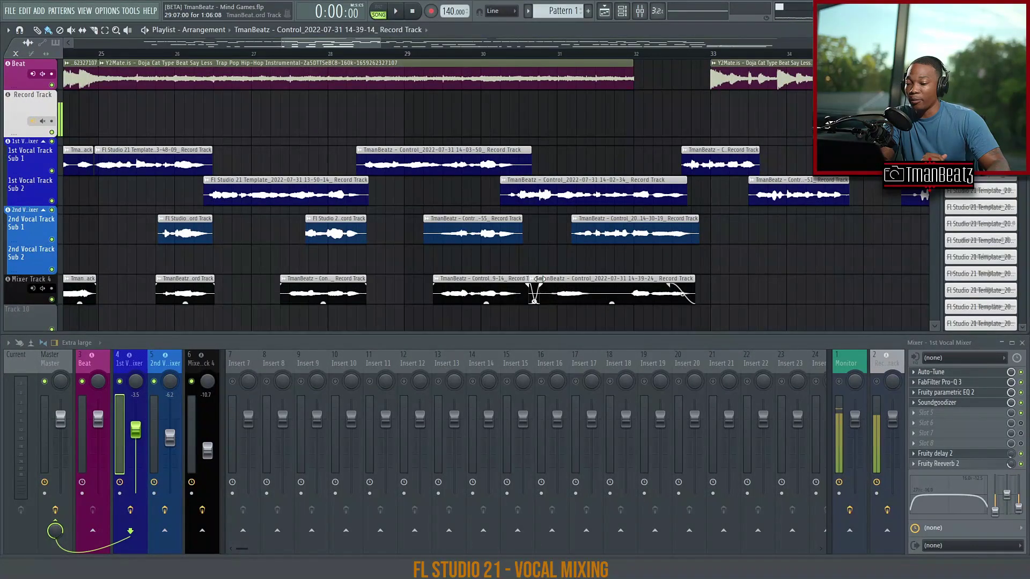
Step: Show the whole arrangement and place the playhead at bar 16, just before the second beat section
{"action": "scroll", "coordinate": [385, 56], "scroll_direction": "down", "scroll_amount": 3}
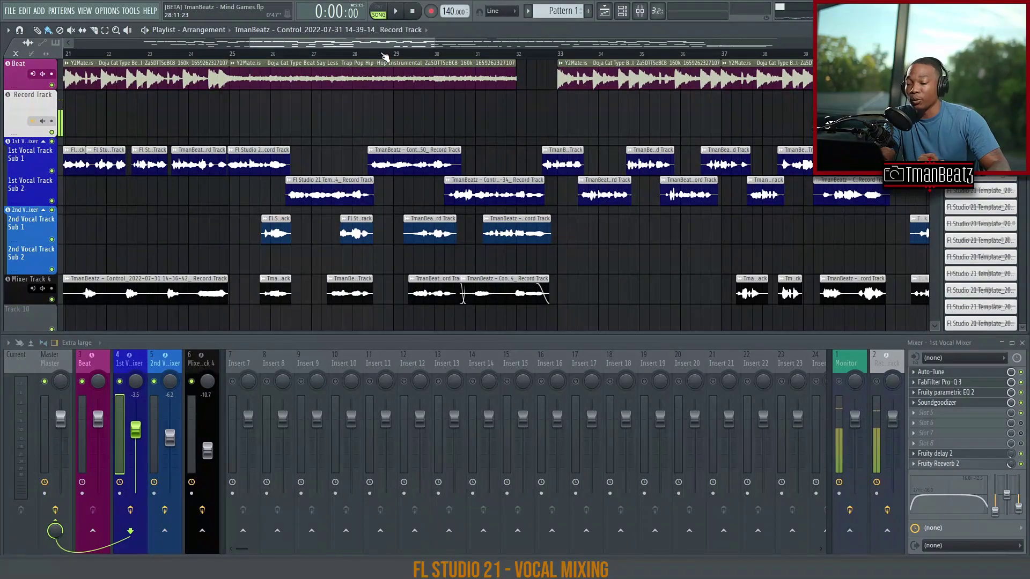
{"action": "scroll", "coordinate": [385, 56], "scroll_direction": "down", "scroll_amount": 5}
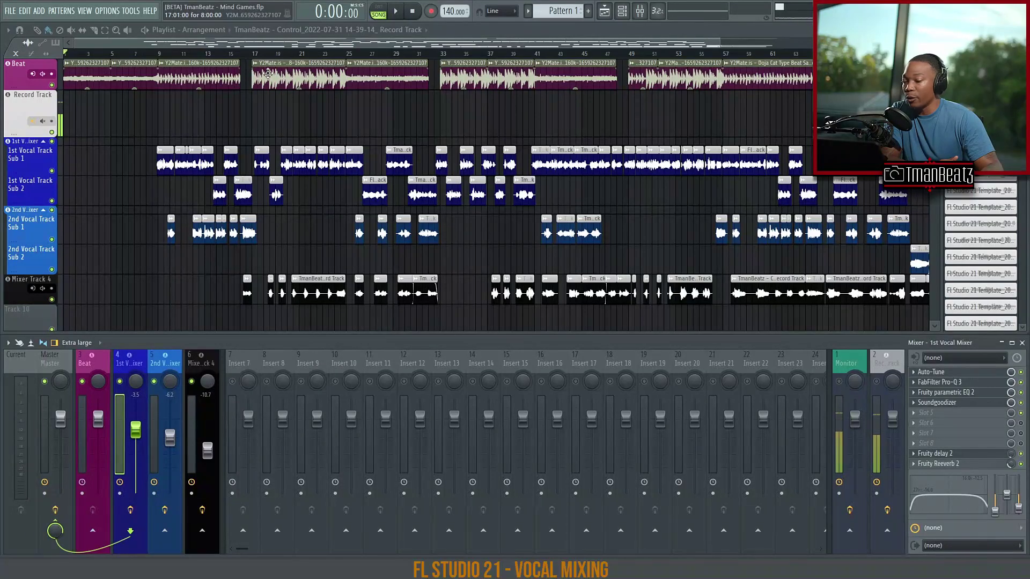
{"action": "scroll", "coordinate": [214, 64], "scroll_direction": "down", "scroll_amount": 2}
{"action": "scroll", "coordinate": [215, 63], "scroll_direction": "up", "scroll_amount": 1}
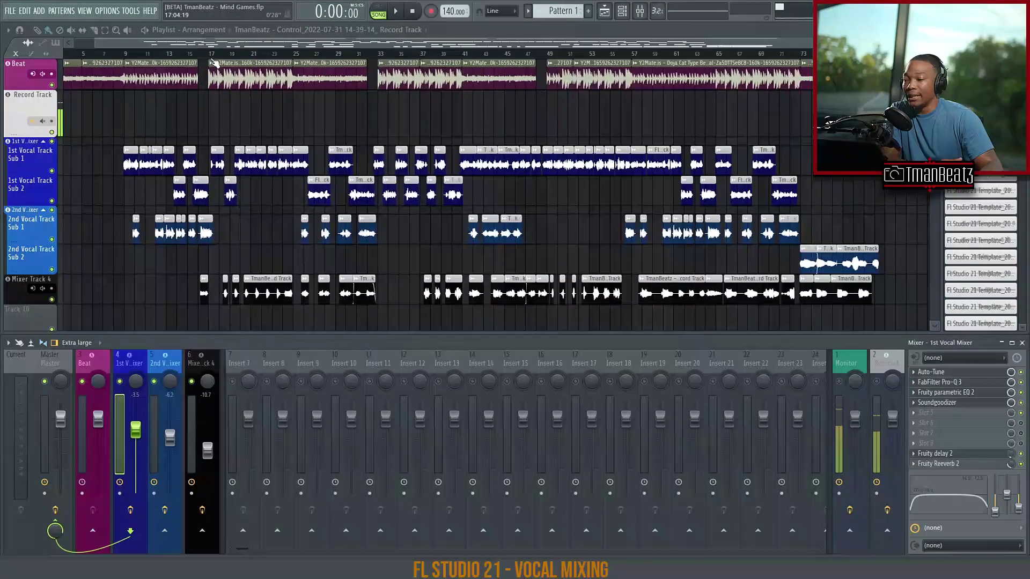
{"action": "left_click_drag", "start_coordinate": [211, 53], "coordinate": [180, 45]}
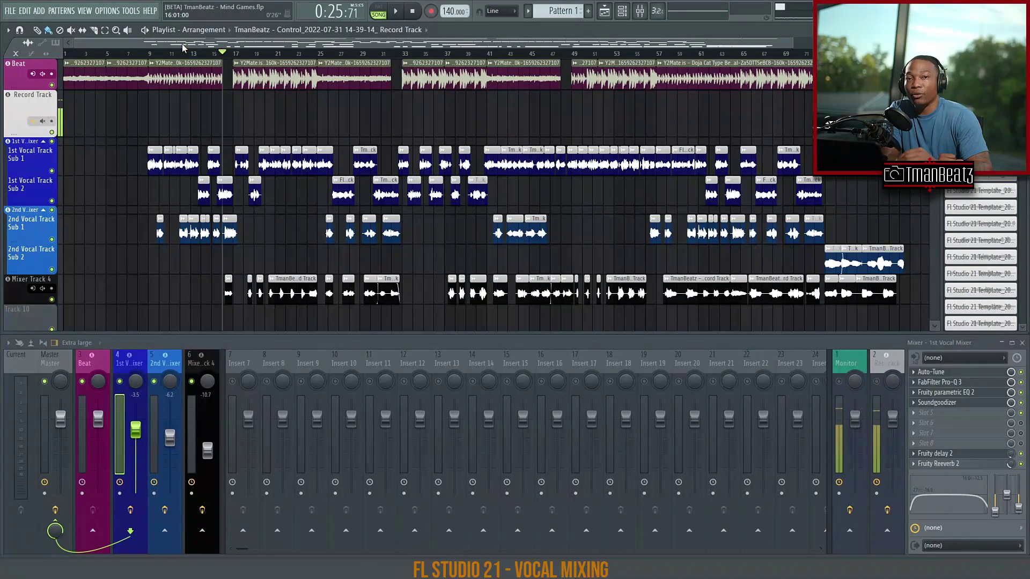
{"action": "left_click_drag", "start_coordinate": [334, 45], "coordinate": [312, 45]}
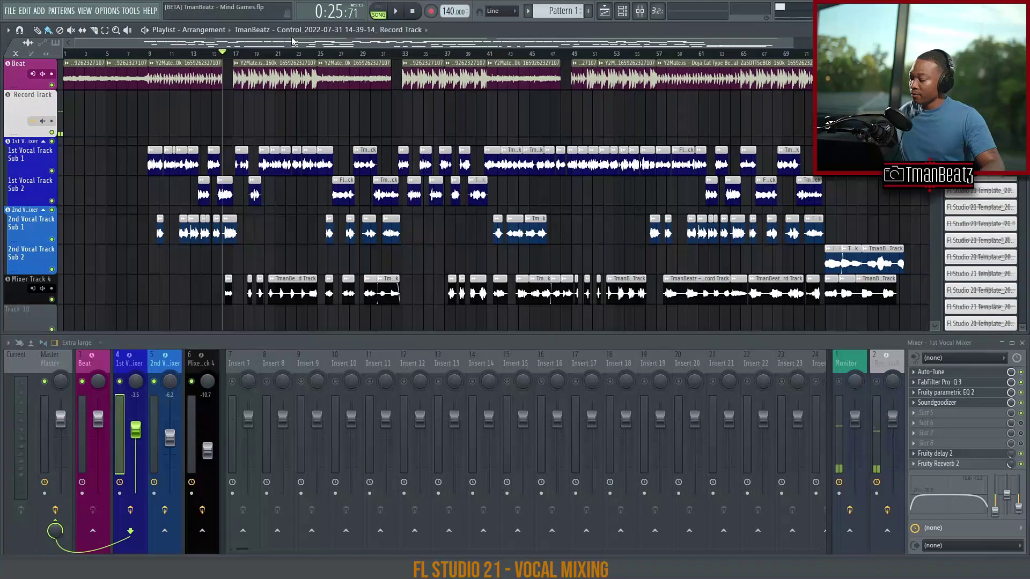
Step: Select the Record Track in the mixer and briefly unmute it before muting it again
{"action": "left_click", "coordinate": [894, 360]}
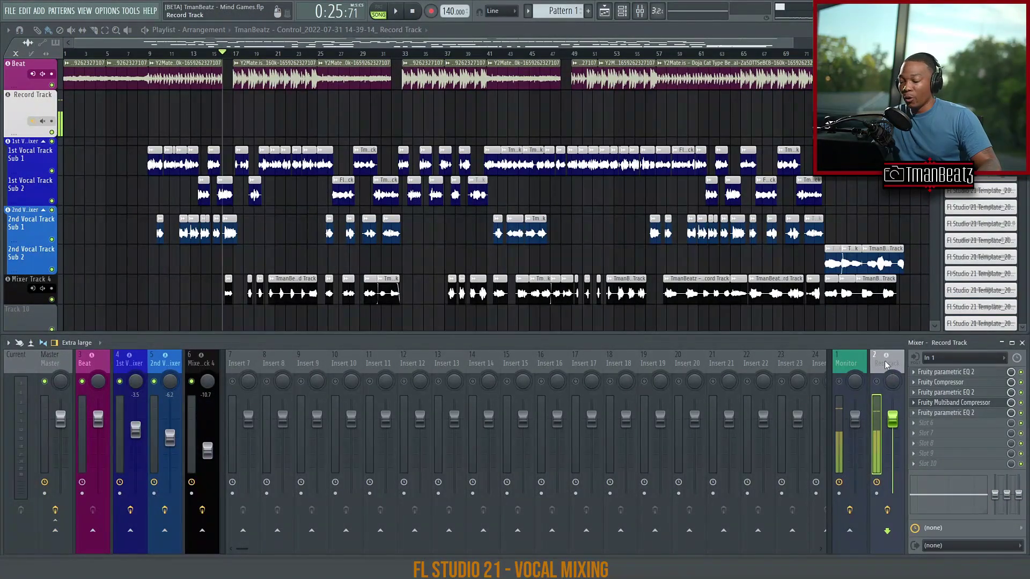
{"action": "left_click", "coordinate": [877, 380]}
{"action": "left_click", "coordinate": [876, 379]}
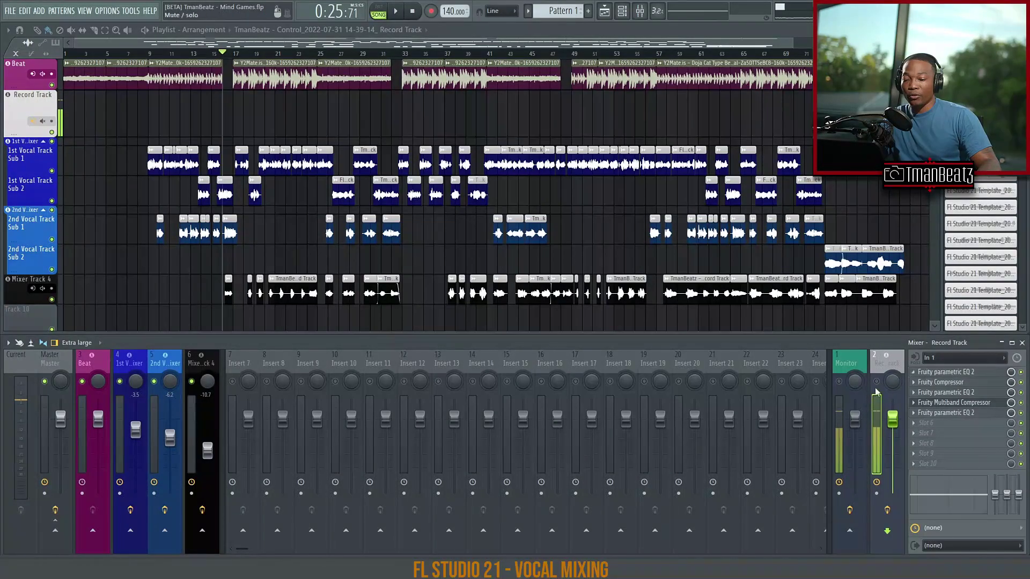
Step: Inspect the Record Track's Fruity Compressor and its first two Fruity parametric EQ 2 effects, and close their windows
{"action": "left_click", "coordinate": [975, 374]}
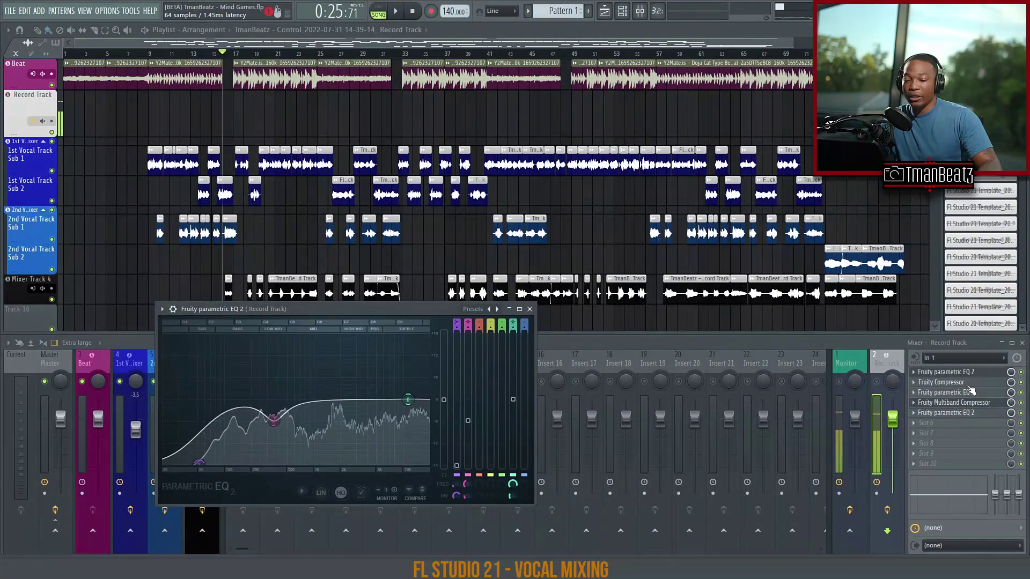
{"action": "left_click", "coordinate": [969, 383]}
{"action": "left_click", "coordinate": [971, 383]}
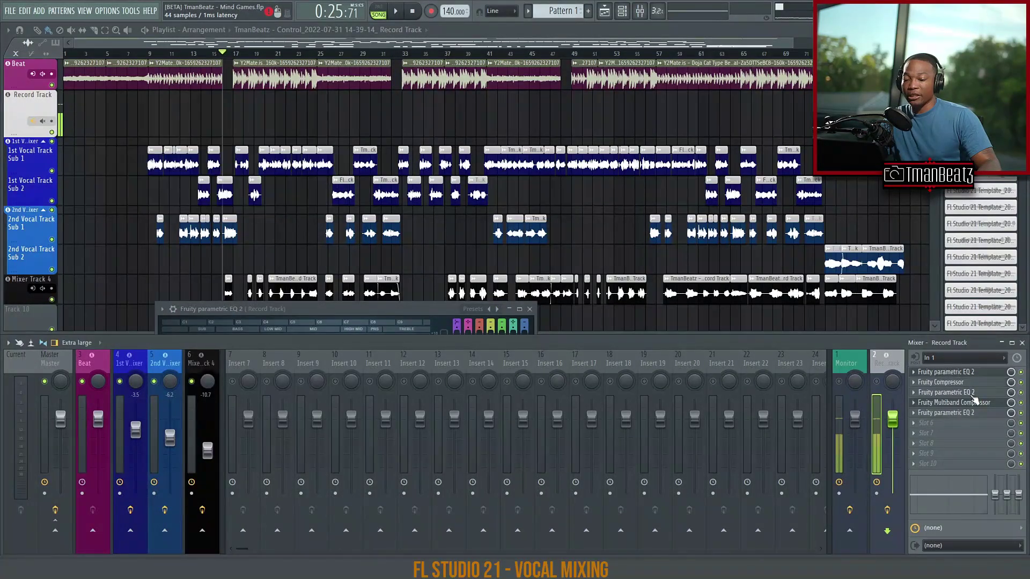
{"action": "left_click", "coordinate": [973, 394]}
{"action": "left_click", "coordinate": [972, 375]}
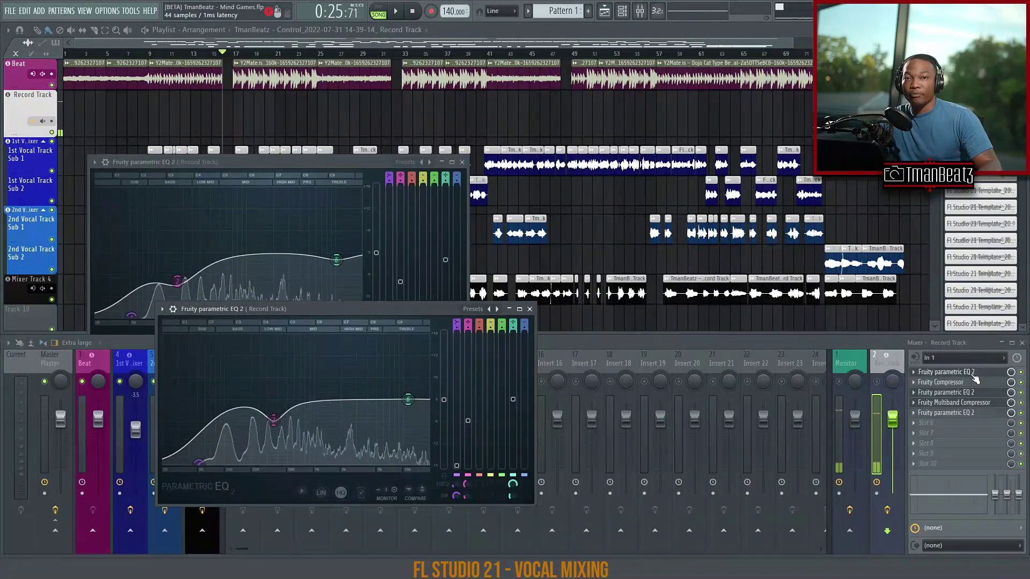
{"action": "left_click_drag", "start_coordinate": [528, 303], "coordinate": [528, 308]}
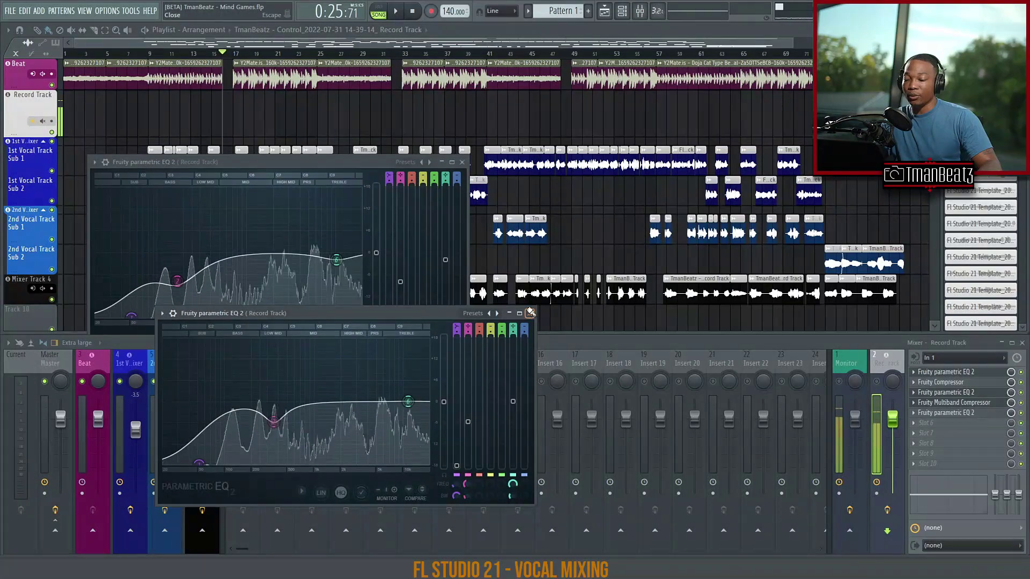
{"action": "left_click", "coordinate": [530, 312]}
{"action": "left_click", "coordinate": [462, 162]}
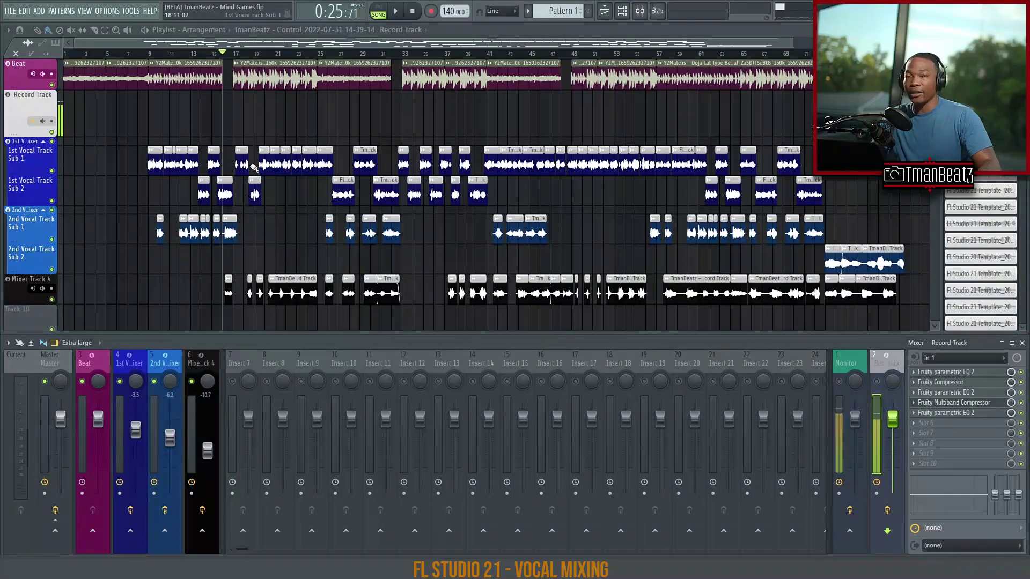
Step: Bypass all effects on the 1st Vocal Mixer, 2nd Vocal Mixer and Mixer Track 4 by soloing an empty effect slot on each
{"action": "left_click", "coordinate": [131, 364]}
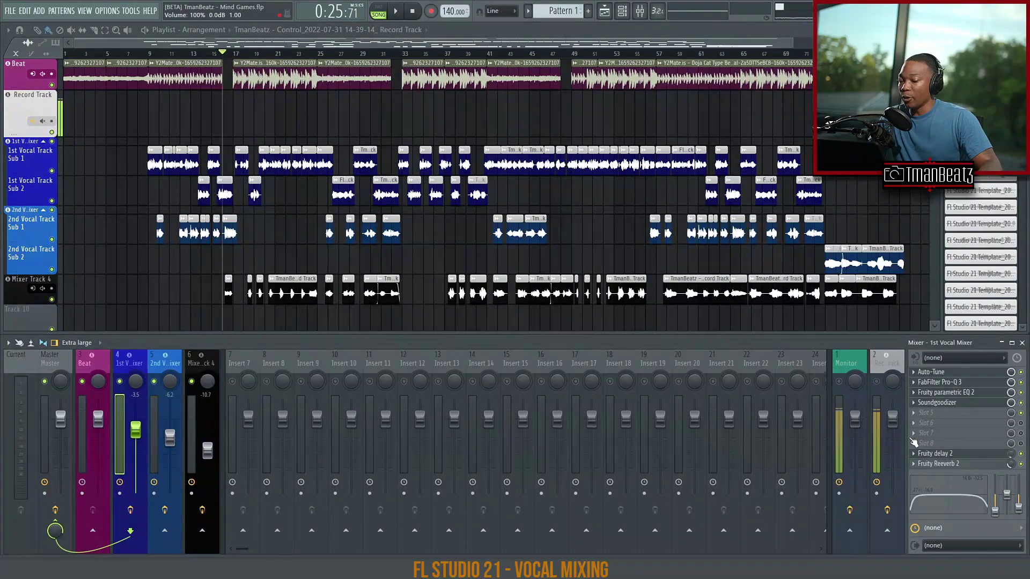
{"action": "right_click", "coordinate": [1021, 424]}
{"action": "left_click", "coordinate": [987, 370]}
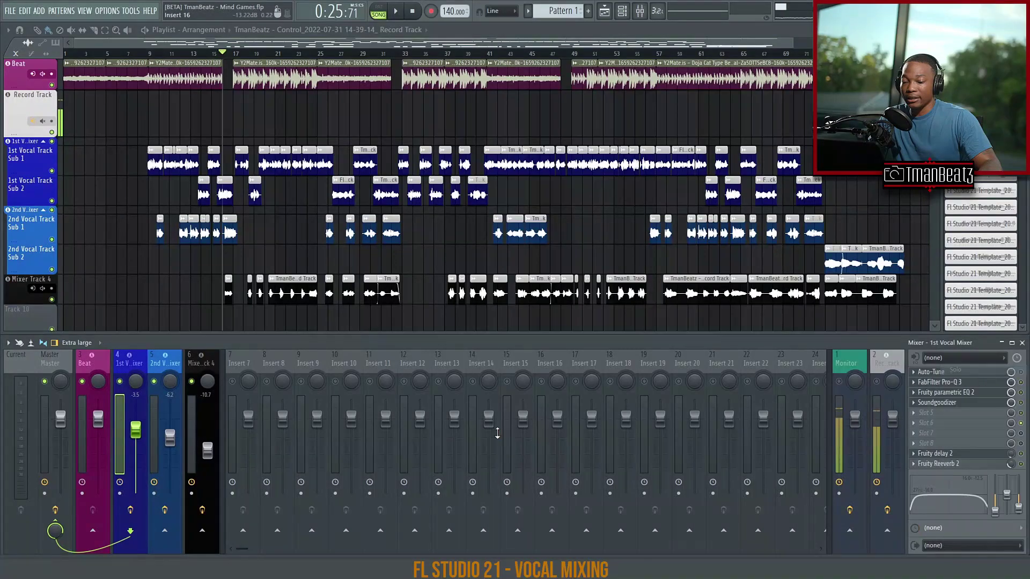
{"action": "left_click", "coordinate": [166, 367]}
{"action": "right_click", "coordinate": [1019, 443]}
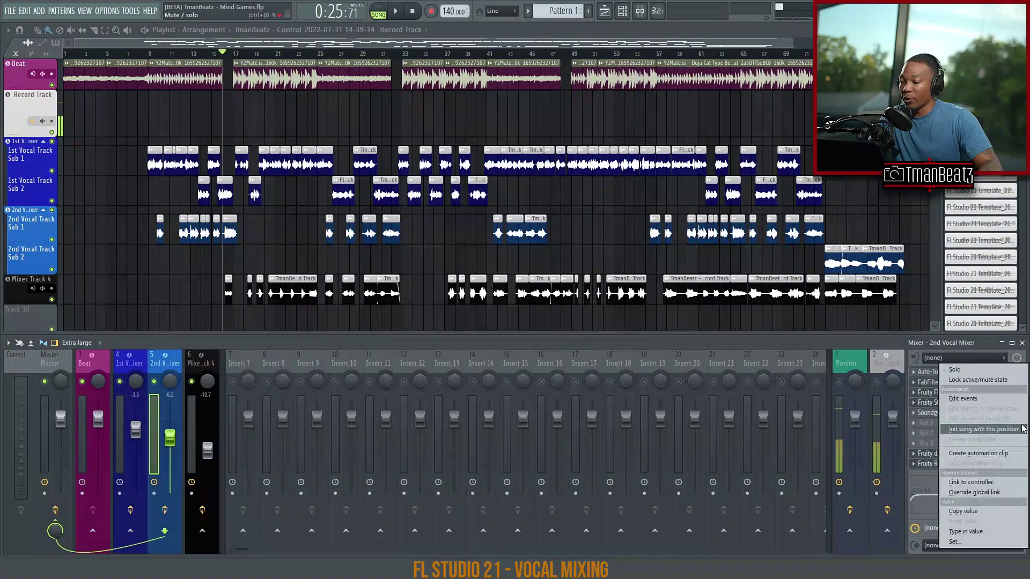
{"action": "left_click", "coordinate": [997, 378]}
{"action": "left_click", "coordinate": [194, 384]}
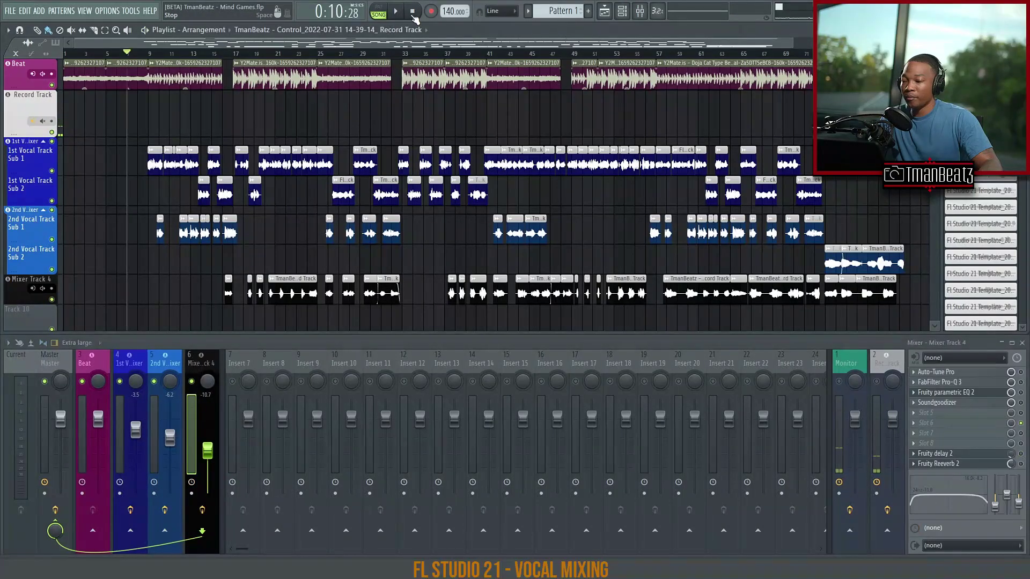
Step: Play the first verse with the vocal effects bypassed and again with them active to compare the sound
{"action": "left_click", "coordinate": [413, 12]}
{"action": "key", "text": "space"}
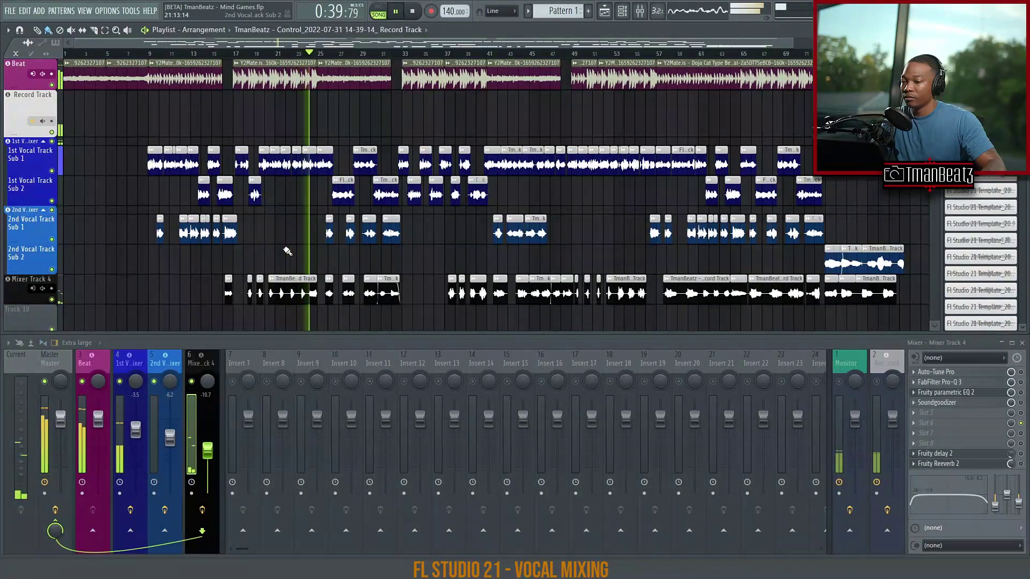
{"action": "key", "text": "space"}
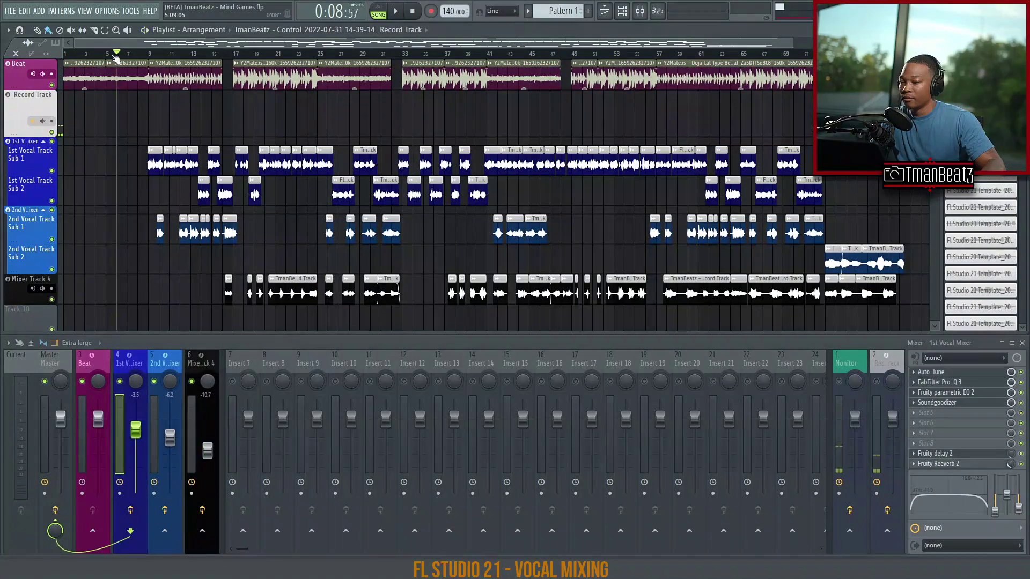
{"action": "key", "text": "space"}
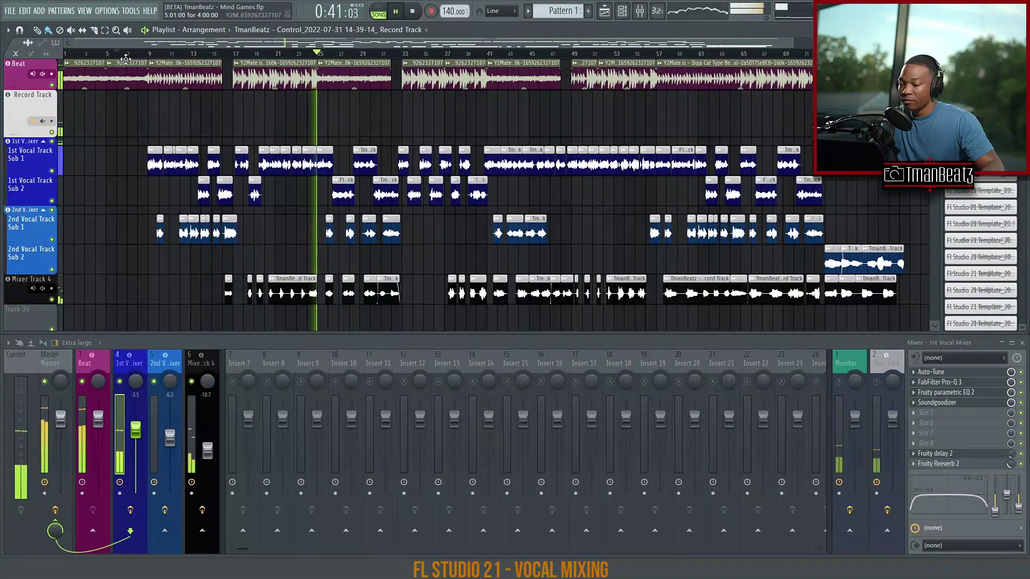
{"action": "key", "text": "space"}
Step: Place the playhead at bar 9, solo the Auto-Tune effect on the 1st Vocal Mixer and review its settings
{"action": "left_click", "coordinate": [148, 54]}
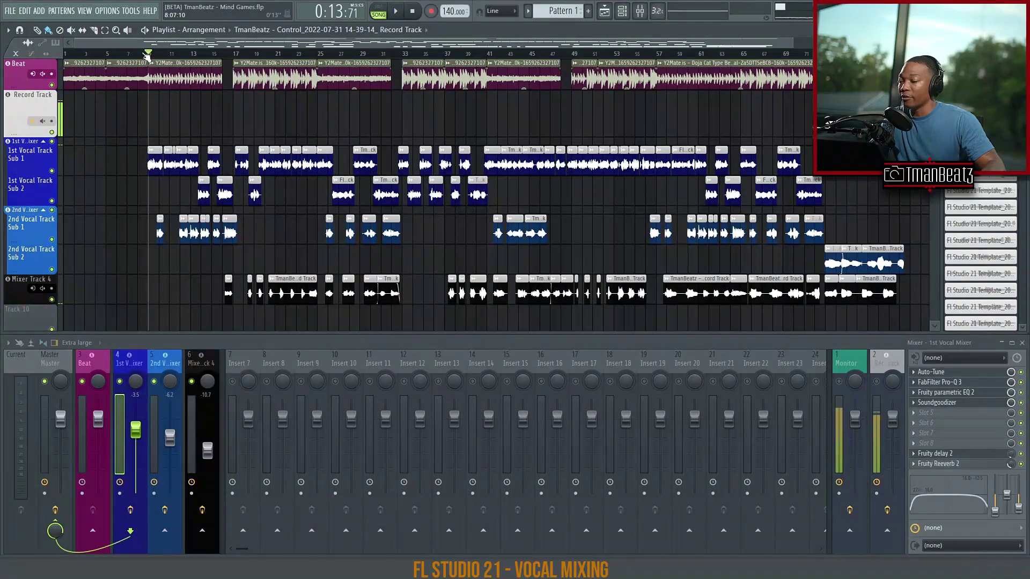
{"action": "left_click", "coordinate": [1021, 372], "text": "ctrl"}
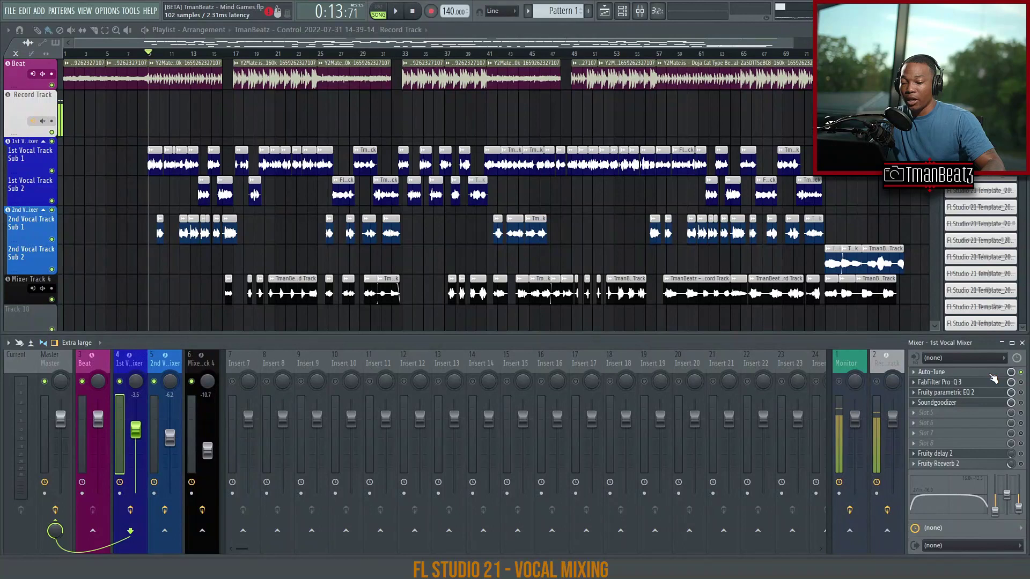
{"action": "left_click", "coordinate": [991, 375]}
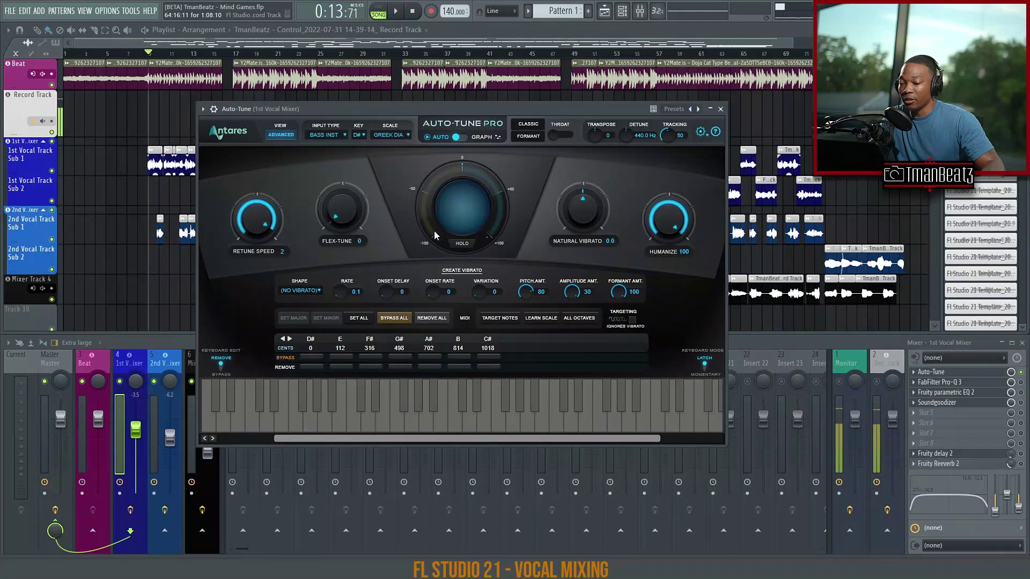
{"action": "left_click", "coordinate": [720, 109]}
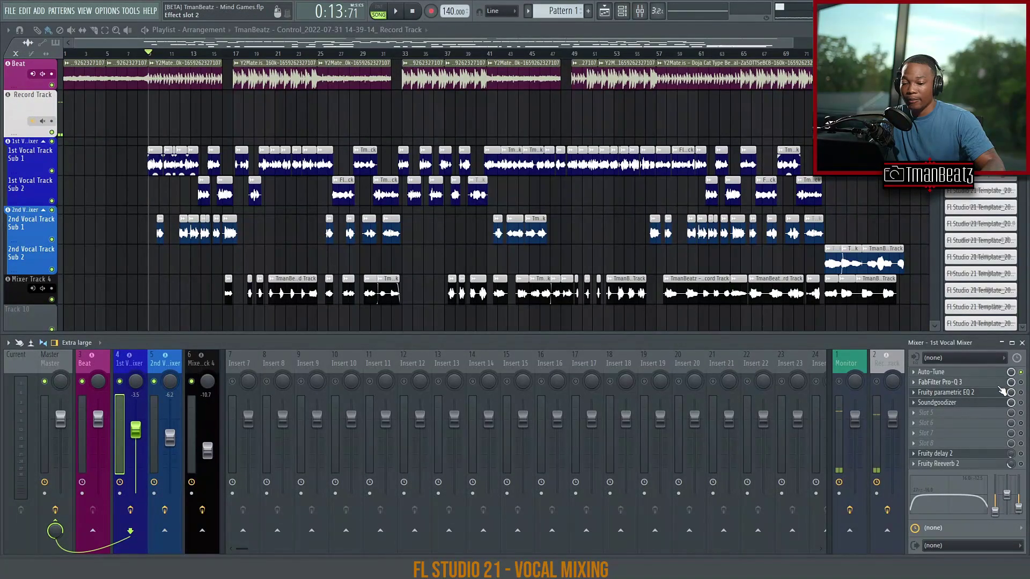
Step: Enable FabFilter Pro-Q 3 on the 1st Vocal Mixer and review the bands of its EQ curve
{"action": "left_click", "coordinate": [997, 385]}
{"action": "left_click", "coordinate": [1022, 386]}
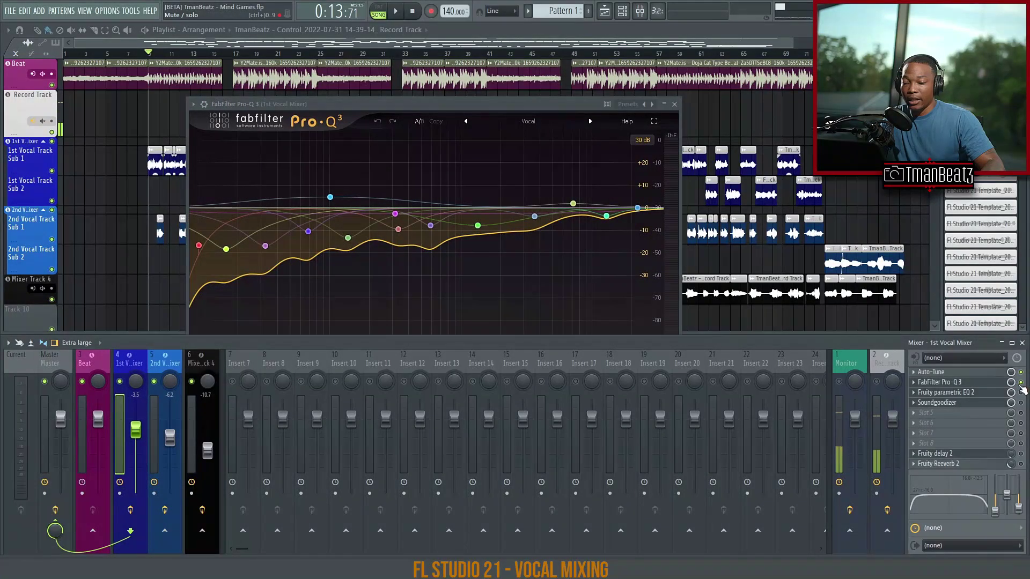
{"action": "mouse_move", "coordinate": [341, 204]}
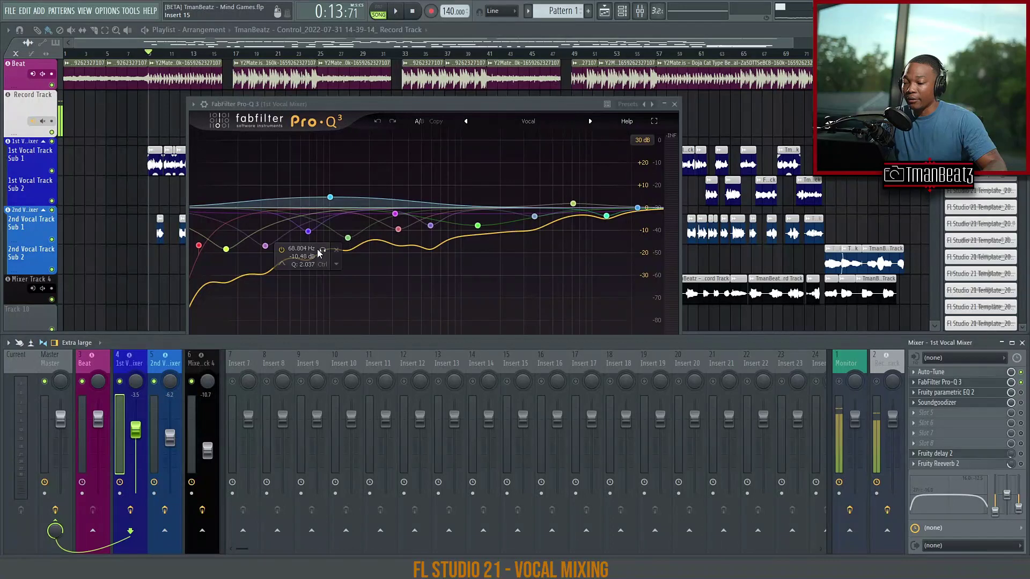
{"action": "left_click", "coordinate": [151, 42]}
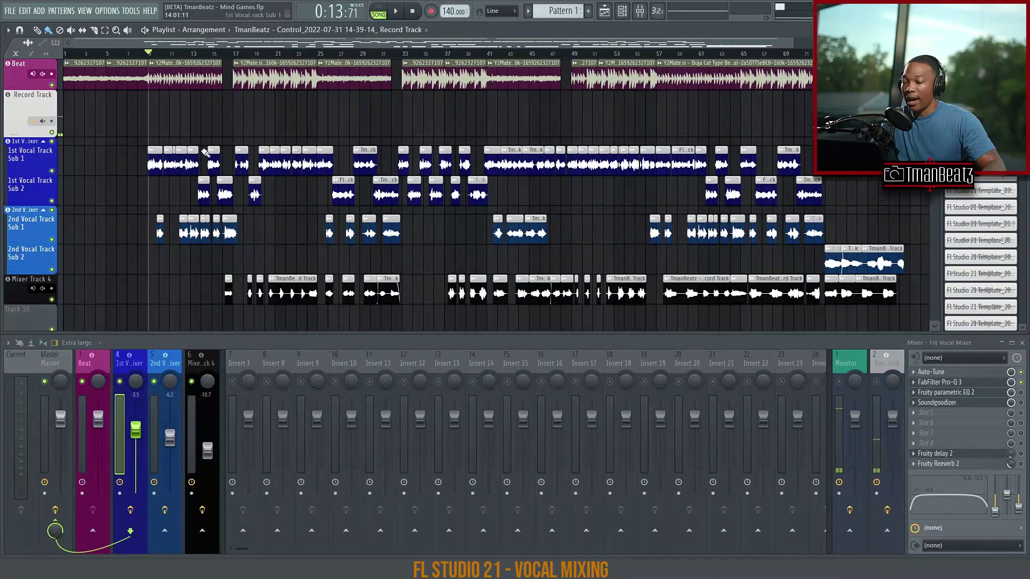
Step: Solo the 1st Vocal Mixer track and play the vocal from bar 9 with Auto-Tune and Pro-Q 3 active
{"action": "key", "text": "space"}
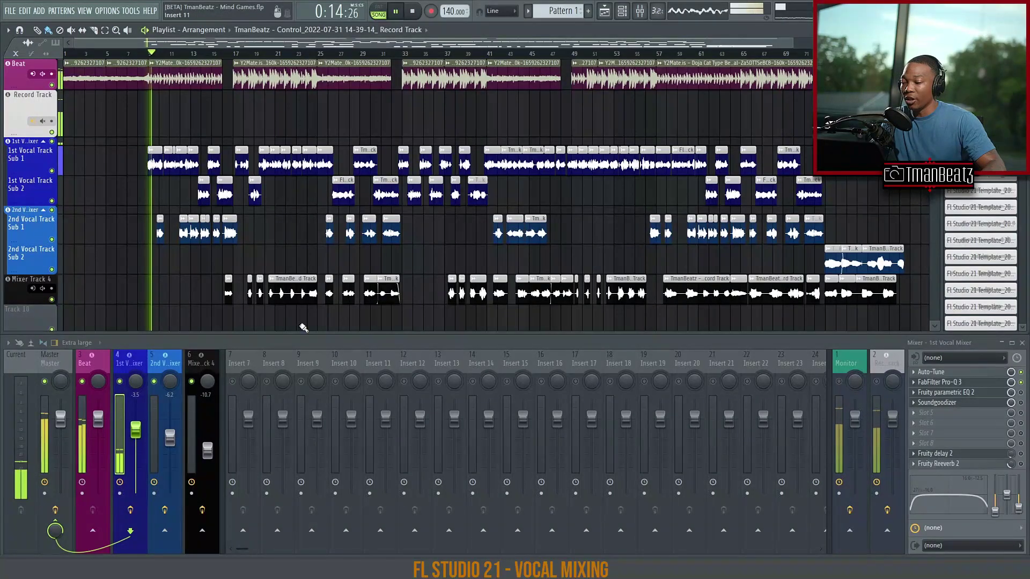
{"action": "key", "text": "space"}
{"action": "right_click", "coordinate": [120, 382]}
{"action": "key", "text": "space"}
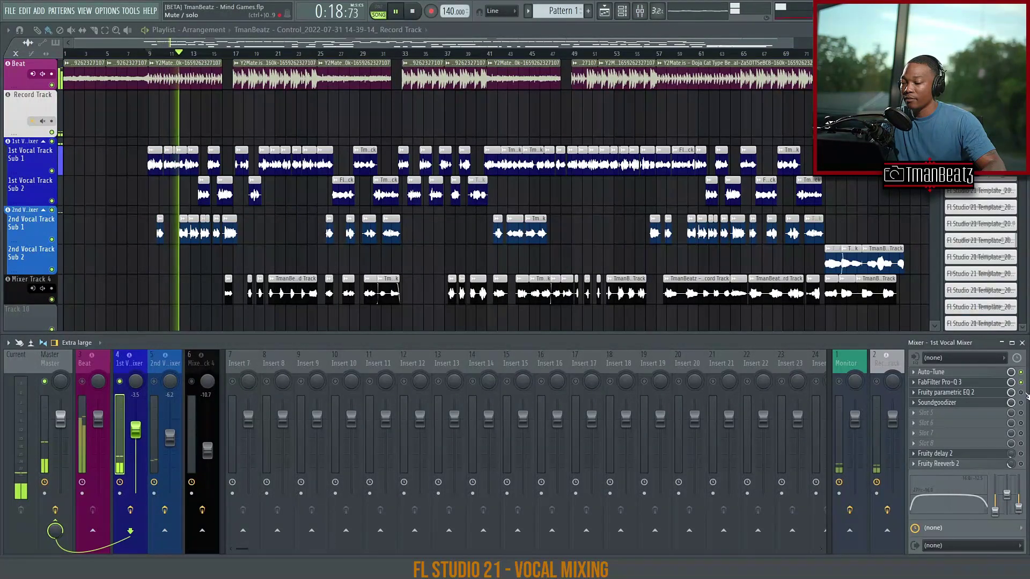
{"action": "key", "text": "space"}
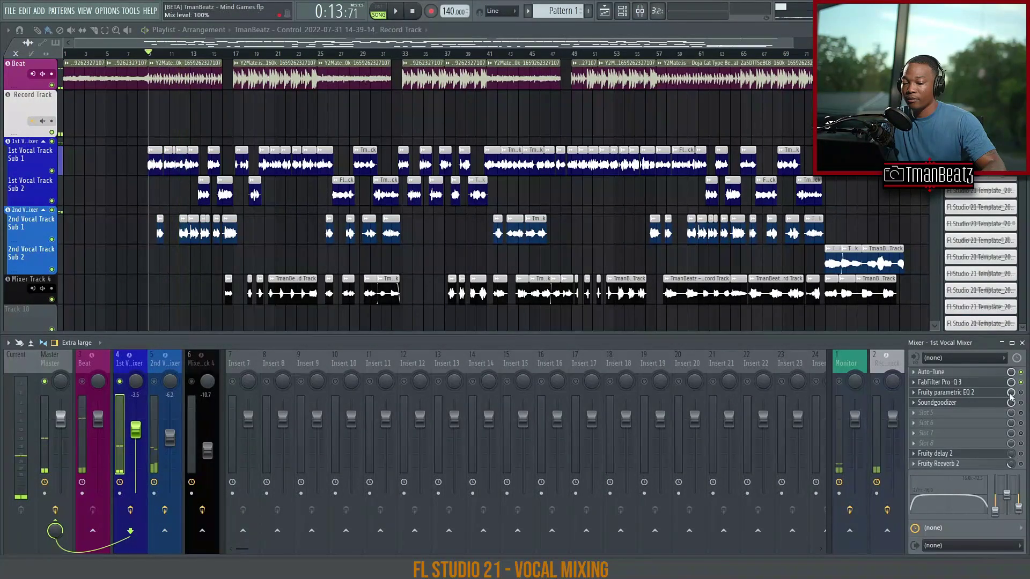
Step: Review and enable Fruity Parametric EQ 2 and Soundgoodizer on the 1st Vocal Mixer, and play the vocal from bar 8
{"action": "left_click", "coordinate": [977, 396]}
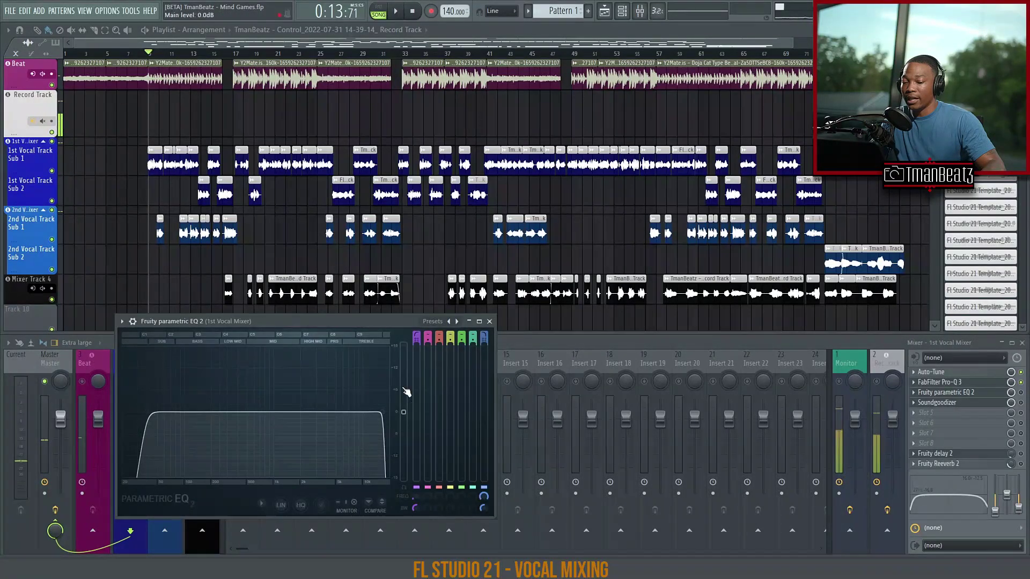
{"action": "left_click", "coordinate": [1021, 394]}
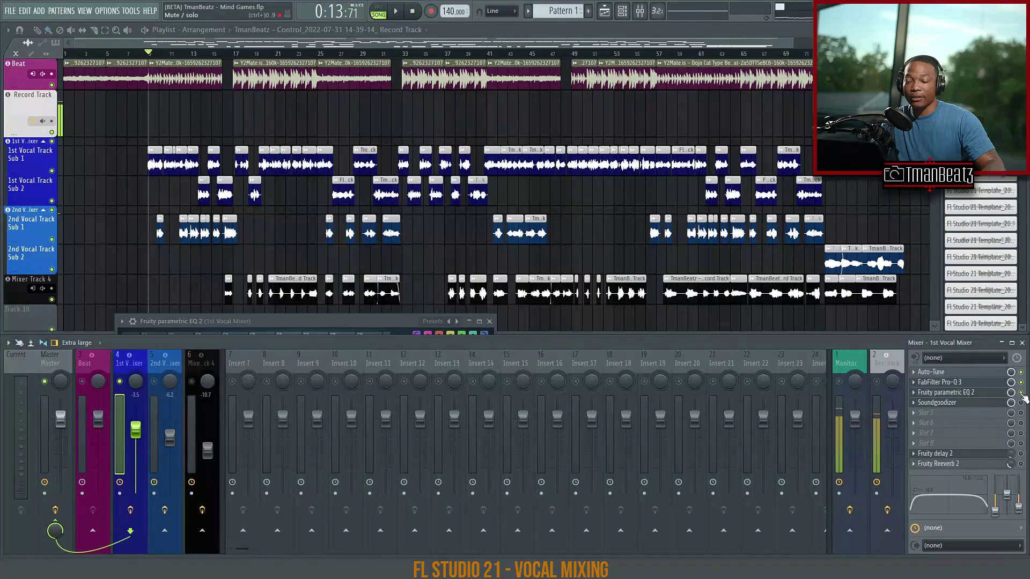
{"action": "left_click", "coordinate": [980, 405]}
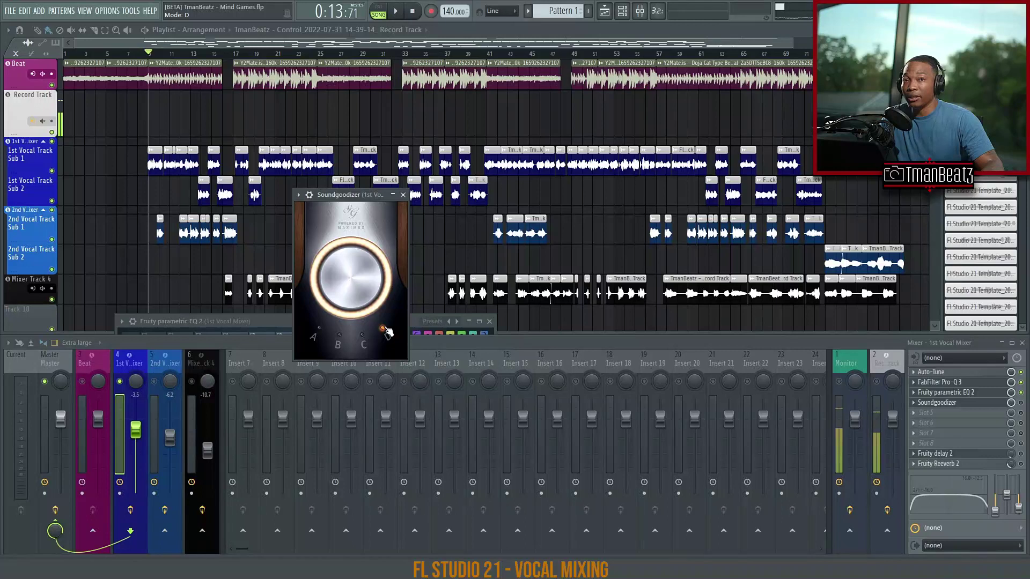
{"action": "left_click", "coordinate": [1021, 404]}
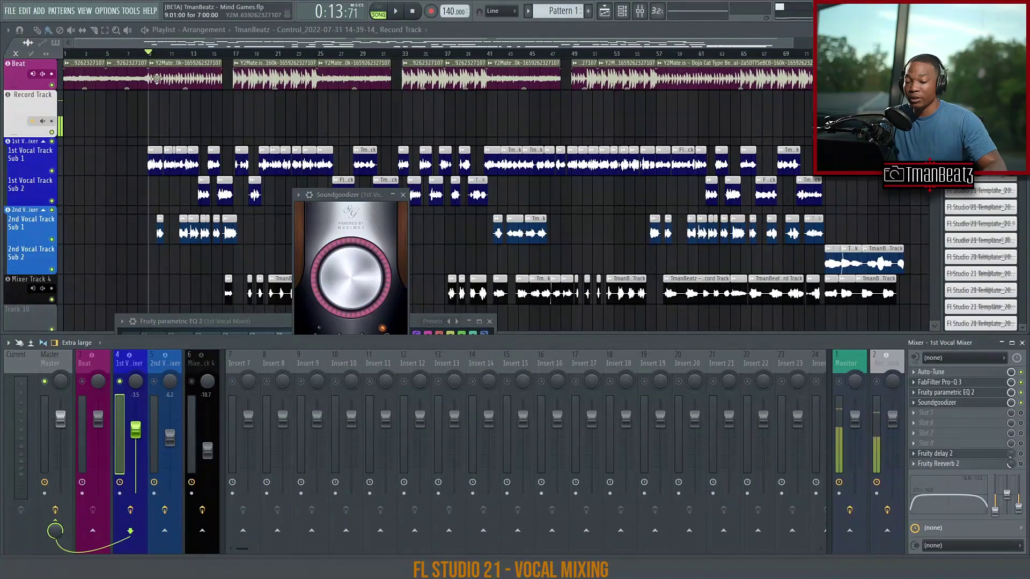
{"action": "left_click", "coordinate": [138, 53]}
{"action": "key", "text": "space"}
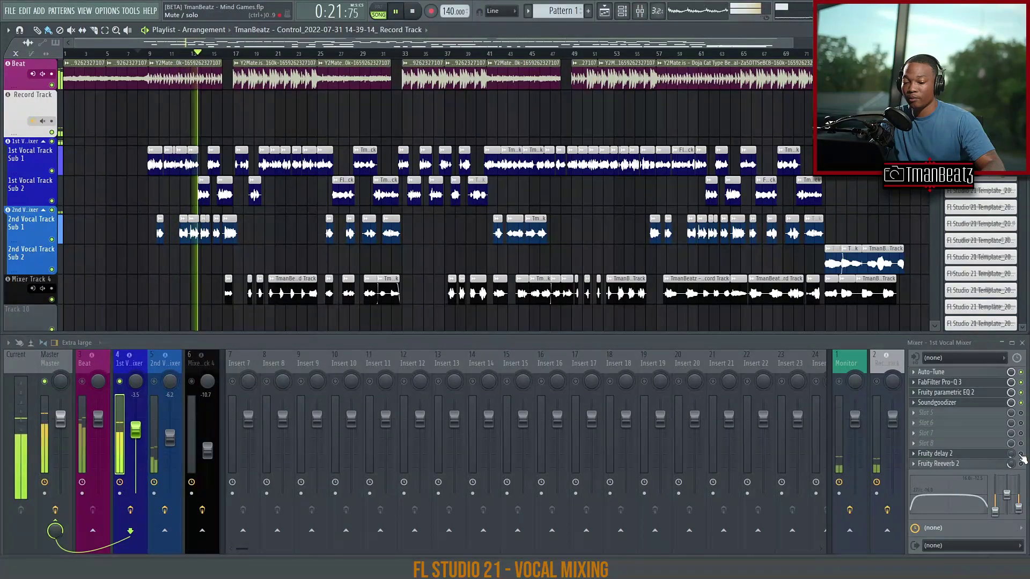
{"action": "key", "text": "space"}
Step: Enable Fruity Delay 2 on the 1st Vocal Mixer, reviewing its settings, and play the vocal from bar 9
{"action": "left_click", "coordinate": [962, 454]}
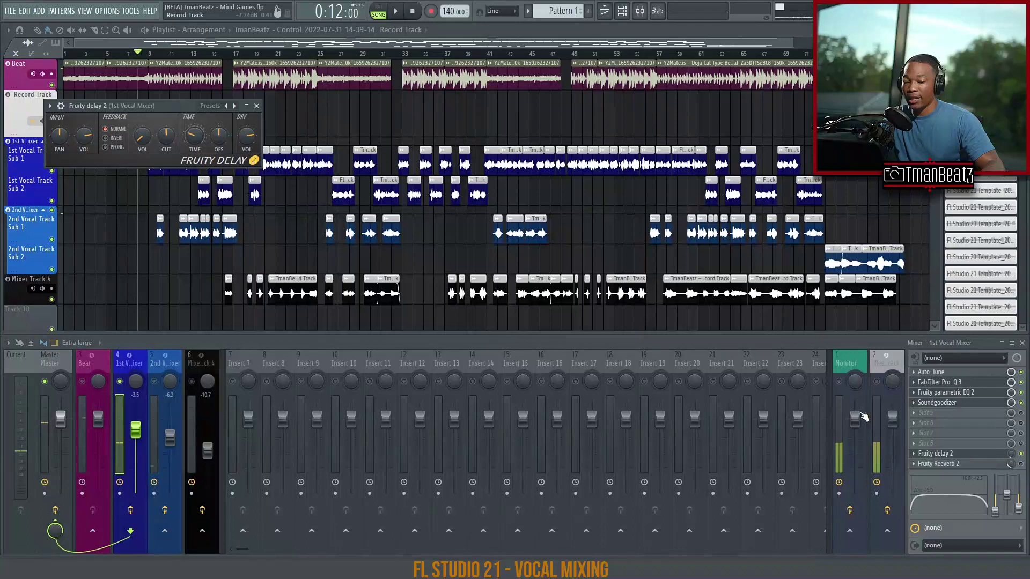
{"action": "left_click_drag", "start_coordinate": [158, 106], "coordinate": [515, 141]}
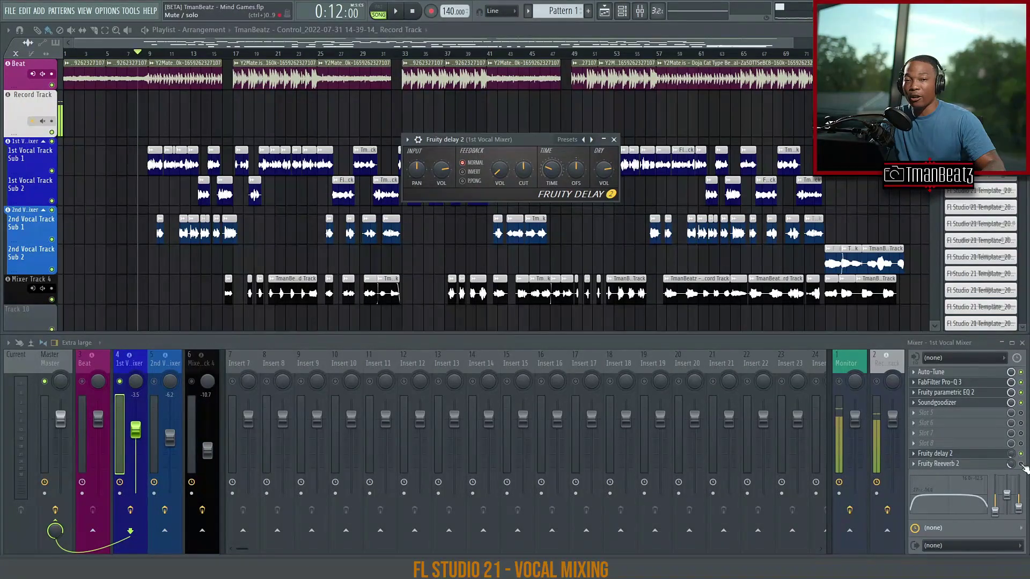
{"action": "left_click", "coordinate": [148, 54]}
{"action": "key", "text": "space"}
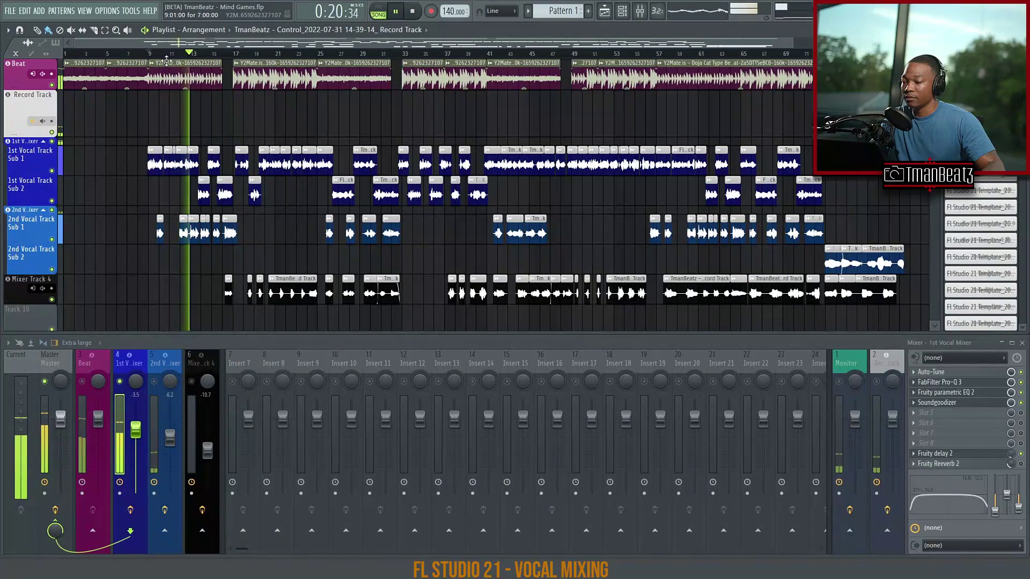
{"action": "key", "text": "space"}
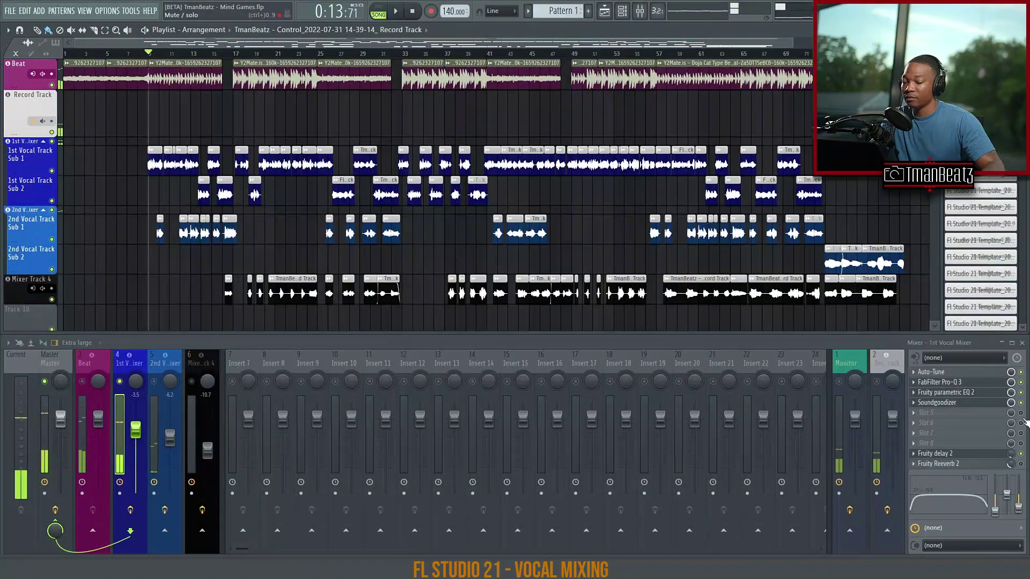
Step: Enable Fruity Reeverb 2 on the 1st Vocal Mixer, reviewing its settings, and play the vocal from bar 8
{"action": "left_click", "coordinate": [991, 465]}
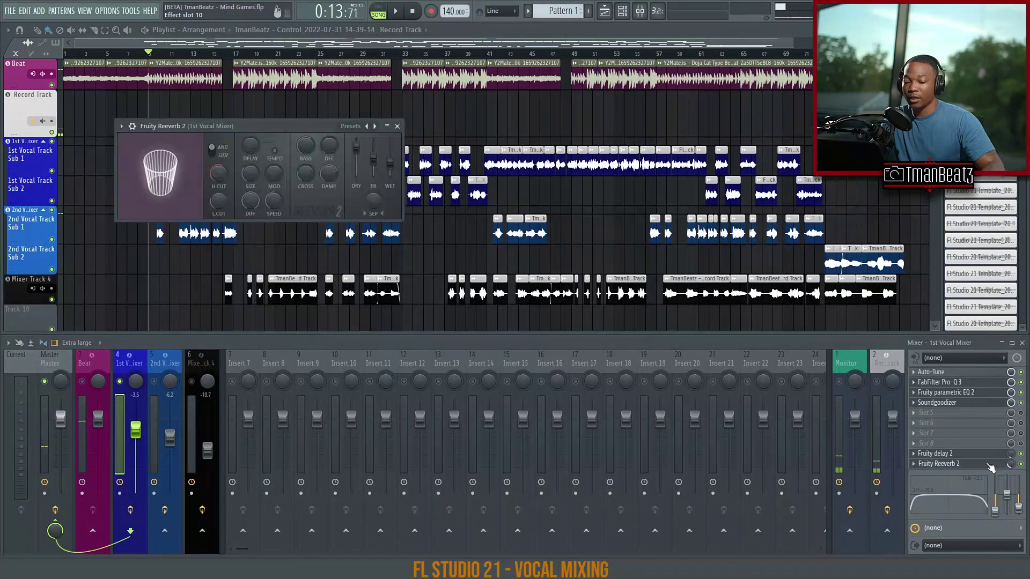
{"action": "left_click_drag", "start_coordinate": [243, 130], "coordinate": [469, 121]}
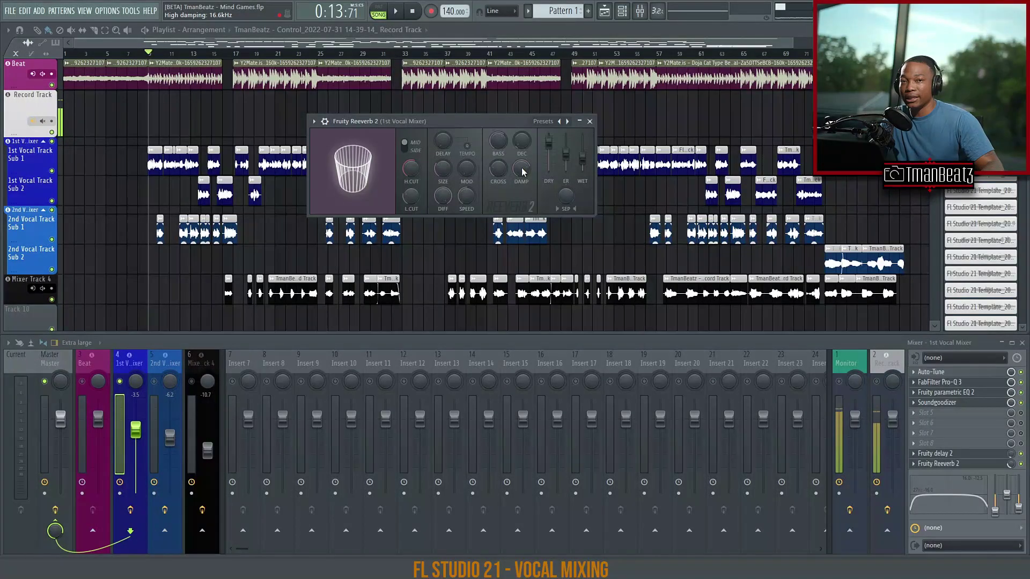
{"action": "left_click", "coordinate": [142, 51]}
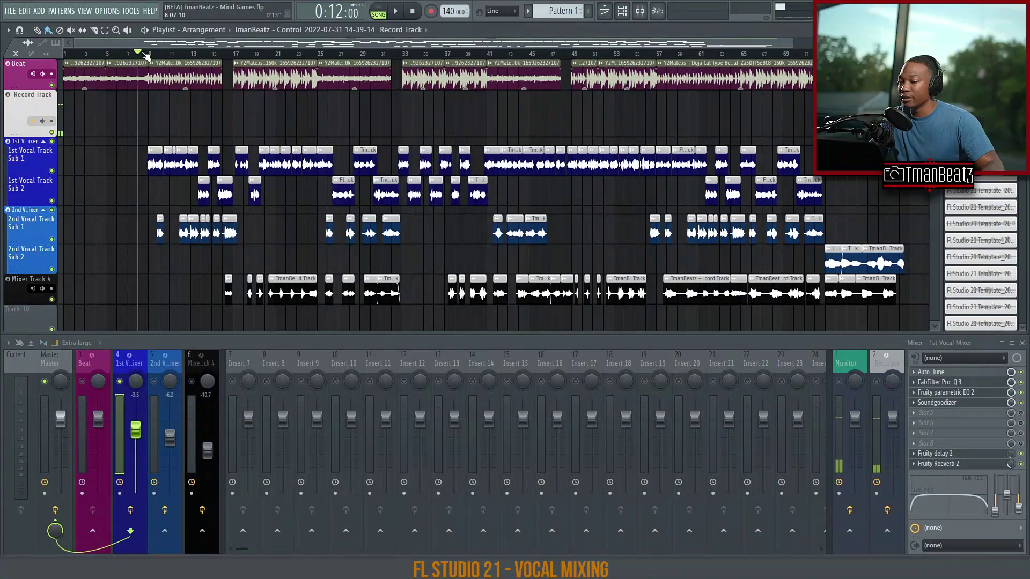
{"action": "key", "text": "space"}
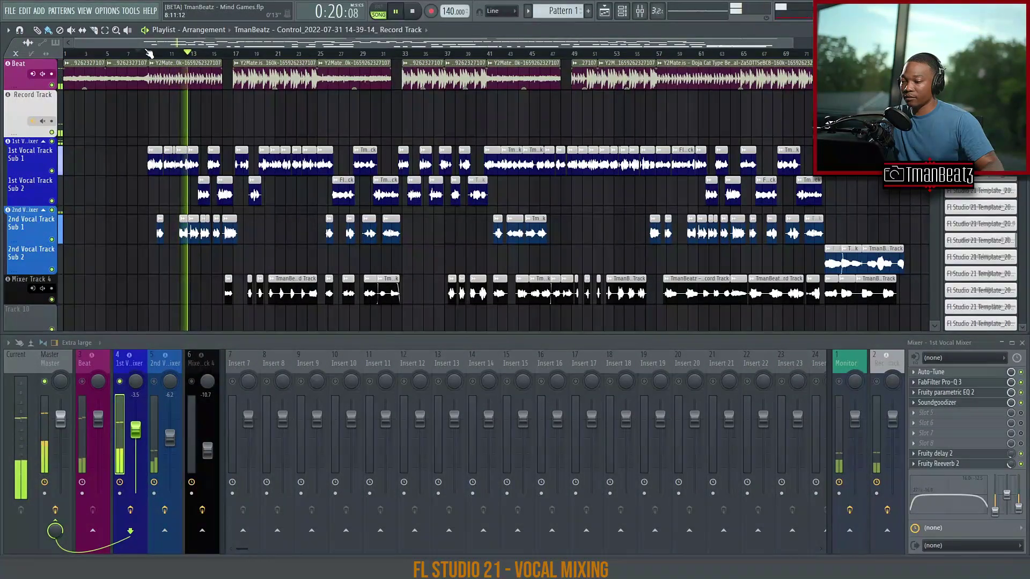
{"action": "key", "text": "space"}
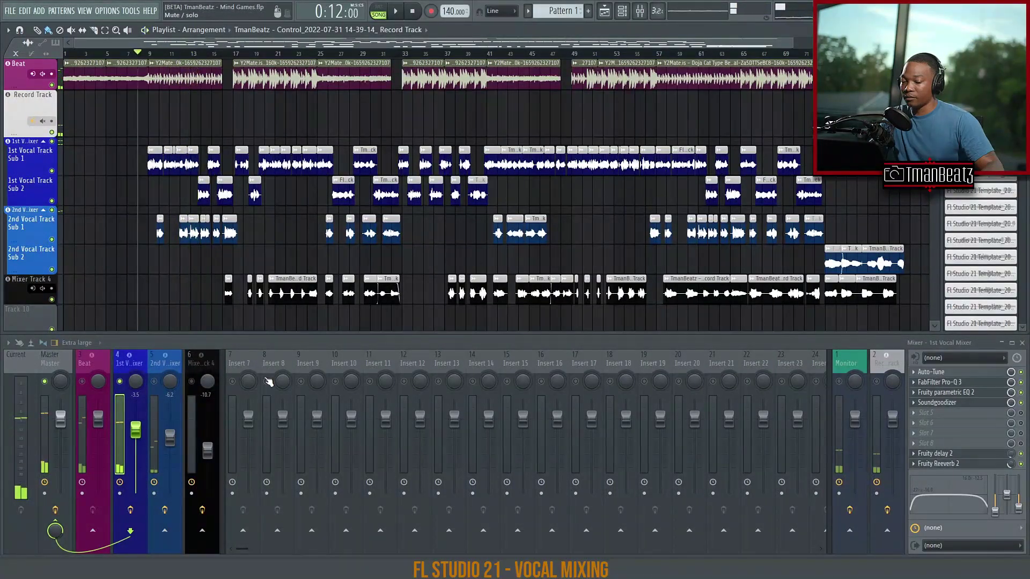
Step: Mute the 1st Vocal Mixer, unmute the 2nd Vocal Mixer and review the EQ curve of its FabFilter Pro-Q 3
{"action": "left_click", "coordinate": [128, 382]}
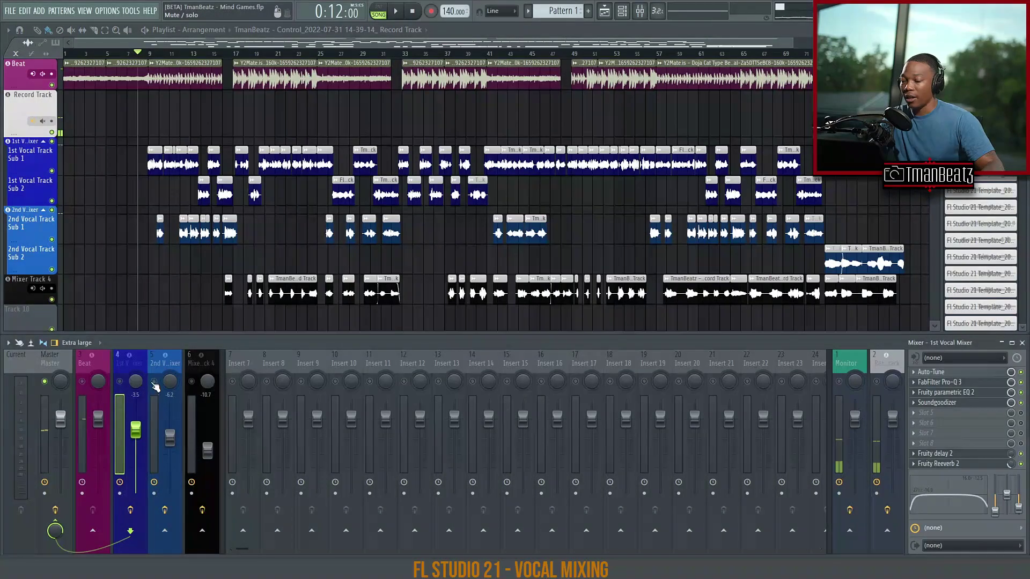
{"action": "left_click", "coordinate": [155, 382]}
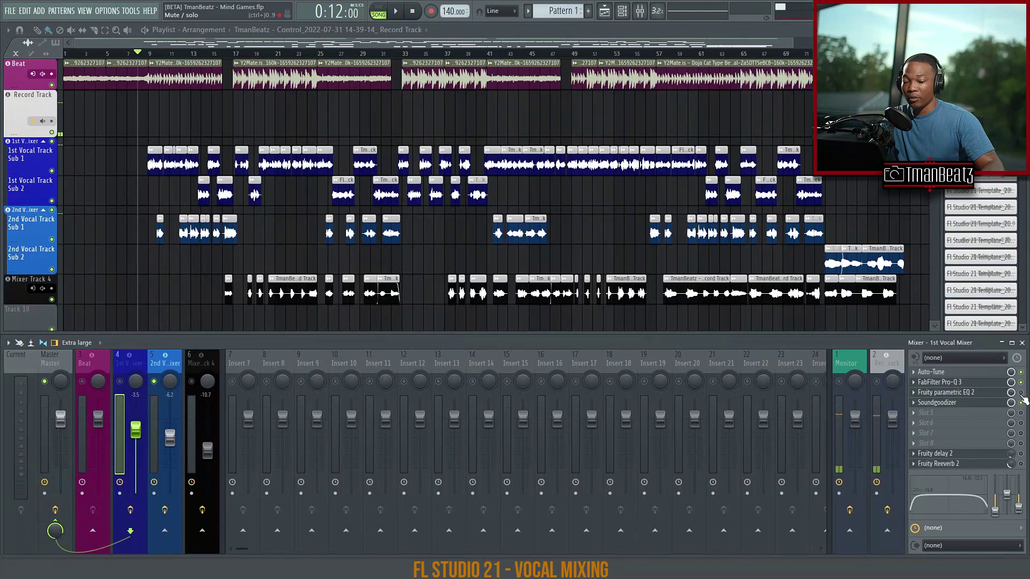
{"action": "left_click", "coordinate": [944, 382]}
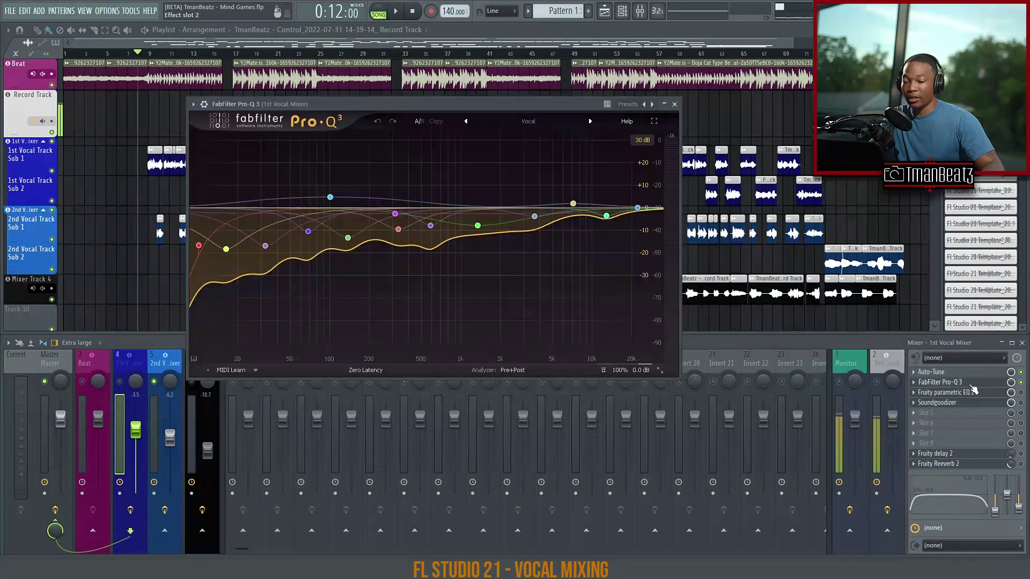
{"action": "left_click", "coordinate": [163, 409]}
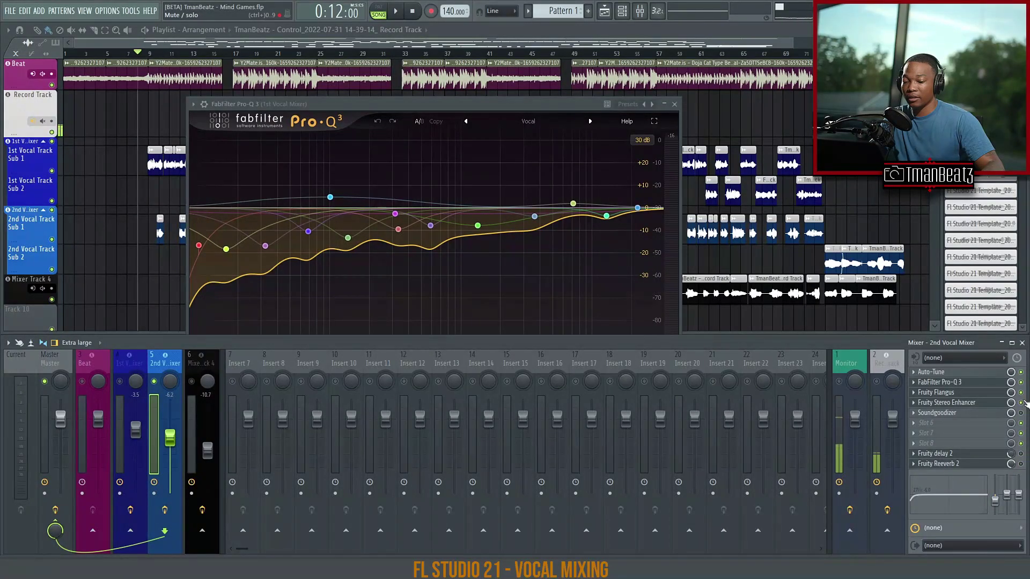
{"action": "left_click", "coordinate": [987, 383]}
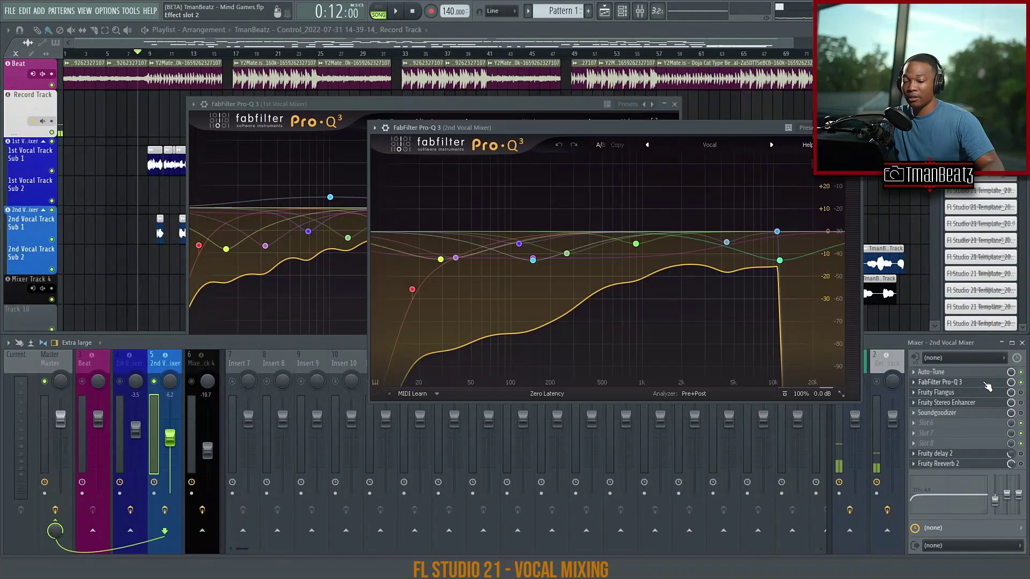
{"action": "left_click", "coordinate": [674, 105]}
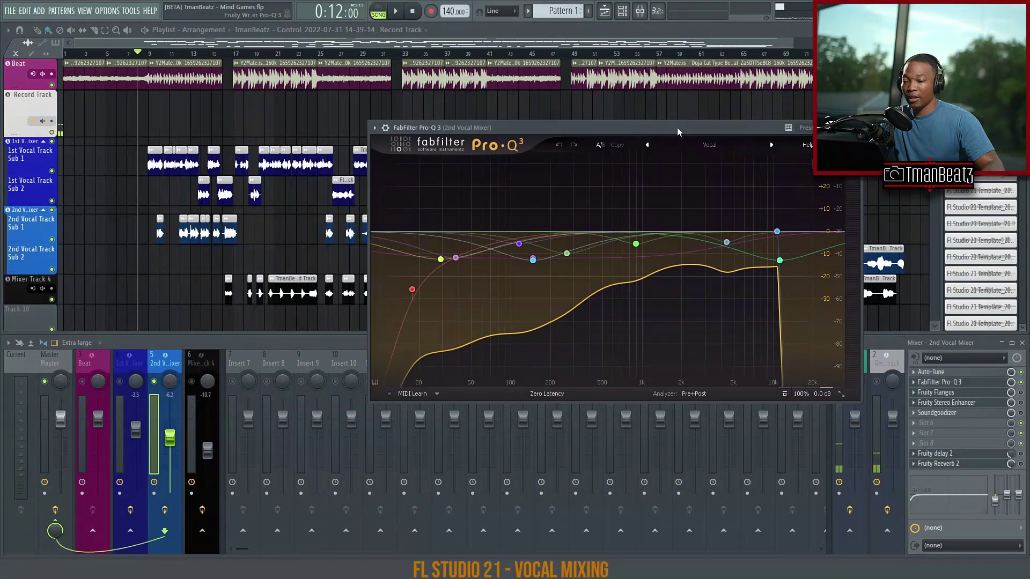
{"action": "left_click_drag", "start_coordinate": [676, 127], "coordinate": [560, 150]}
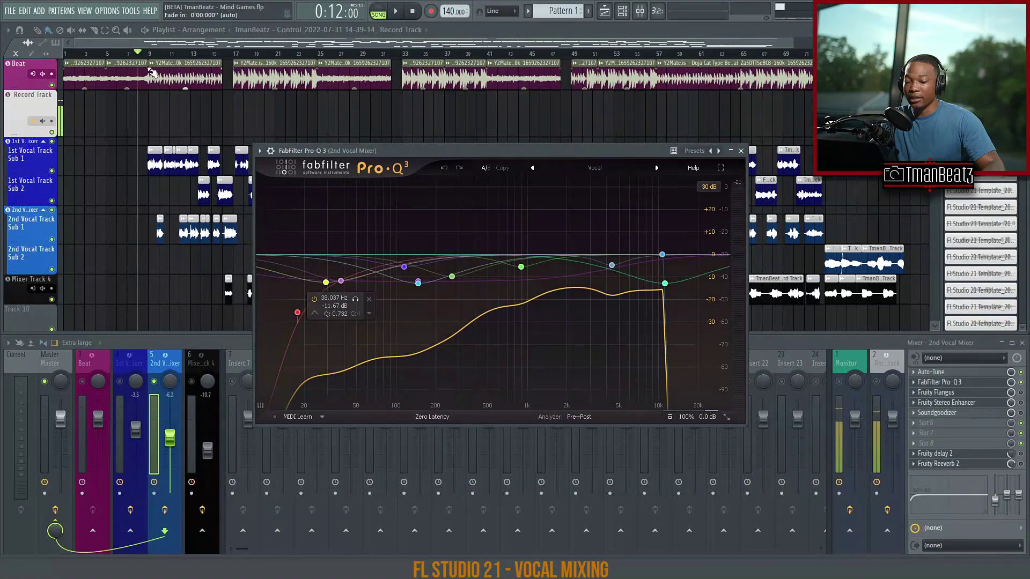
Step: Play the 2nd vocal from bar 12 with Auto-Tune and Pro-Q 3 active, watching the EQ's spectrum
{"action": "left_click", "coordinate": [171, 54]}
{"action": "left_click", "coordinate": [180, 54]}
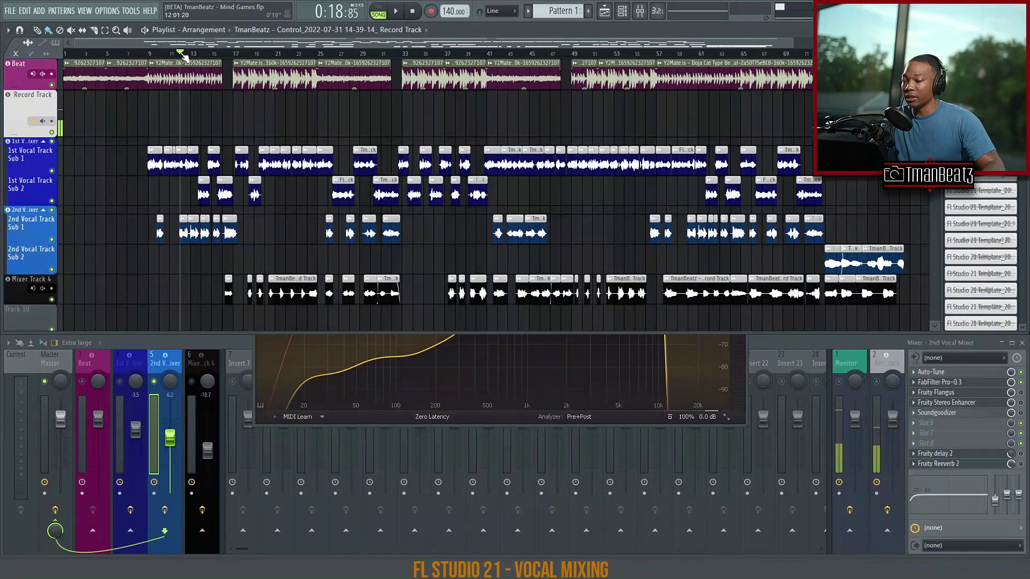
{"action": "key", "text": "space"}
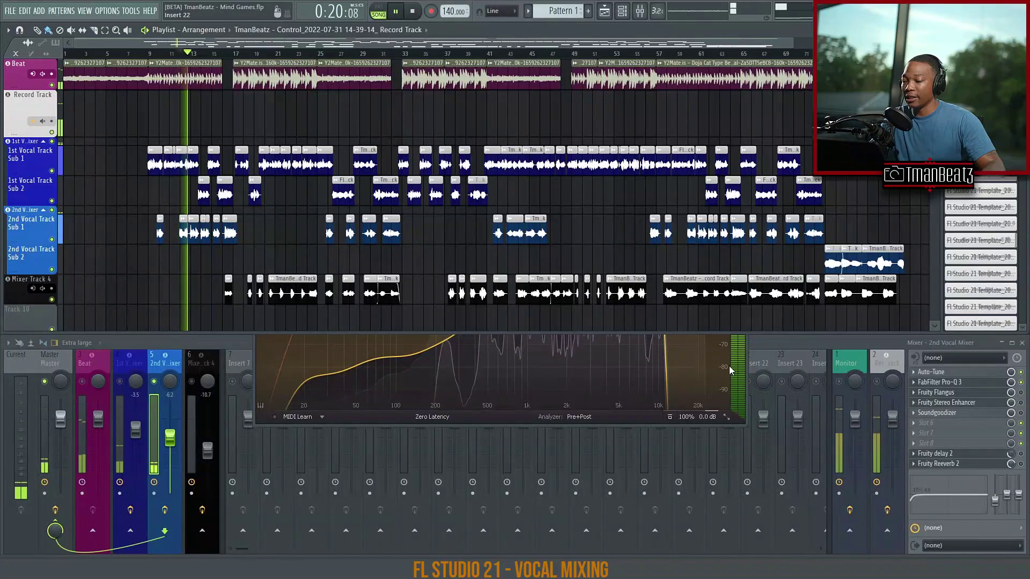
{"action": "left_click", "coordinate": [744, 352]}
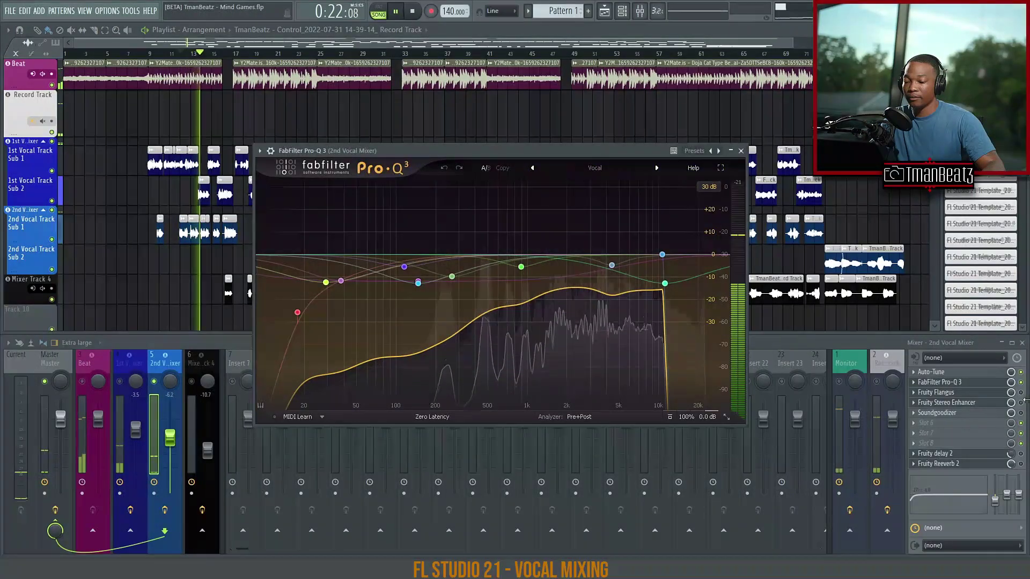
{"action": "key", "text": "space"}
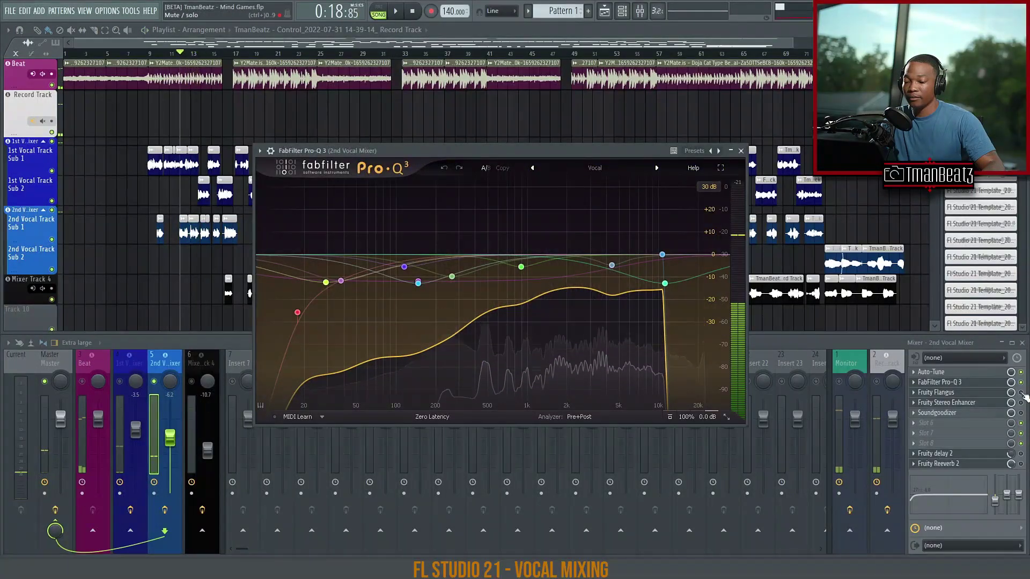
Step: Enable Fruity Flangus, Fruity Stereo Enhancer and Soundgoodizer on the 2nd Vocal Mixer, playing the vocal from bar 12 to audition them
{"action": "left_click", "coordinate": [975, 395]}
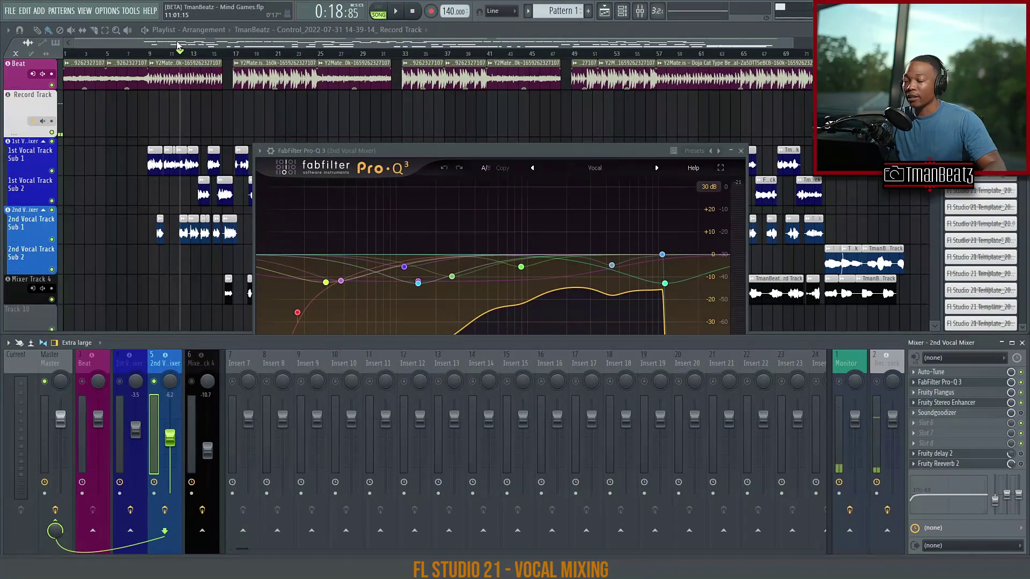
{"action": "key", "text": "space"}
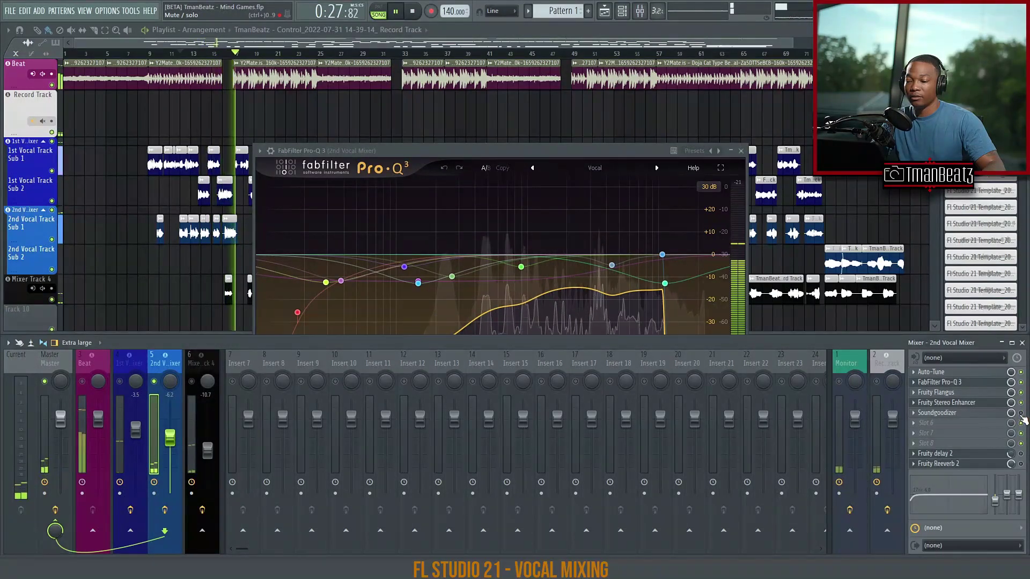
{"action": "key", "text": "space"}
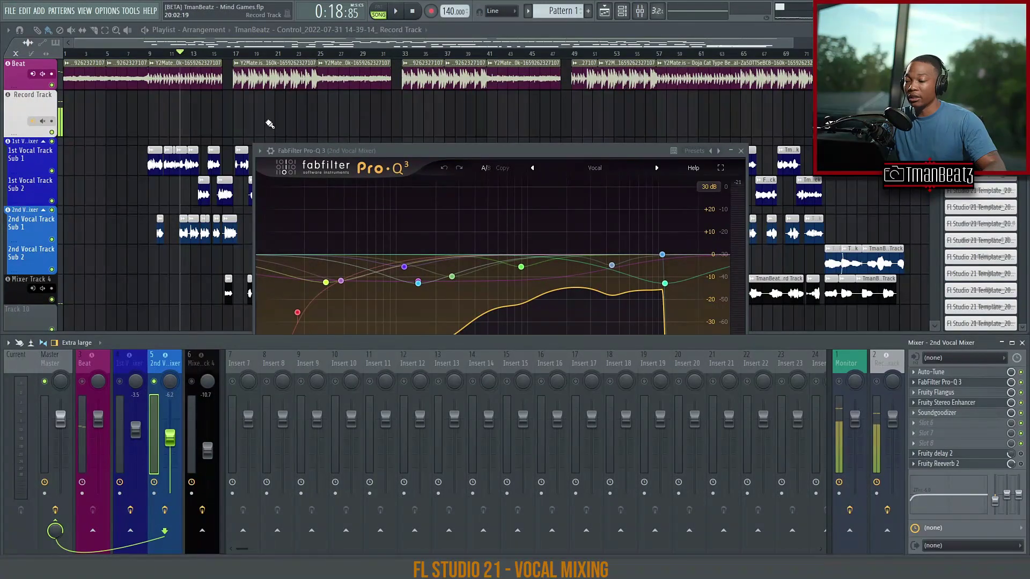
{"action": "key", "text": "space"}
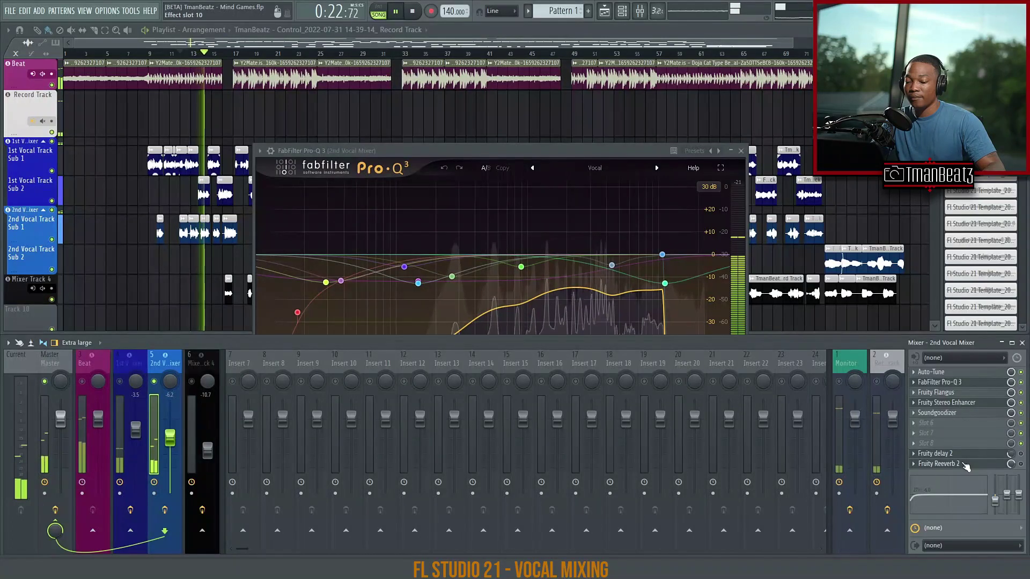
{"action": "key", "text": "space"}
Step: Enable Fruity Delay 2 on the 2nd Vocal Mixer, reviewing its settings, and play the vocal from bar 12
{"action": "left_click", "coordinate": [944, 454]}
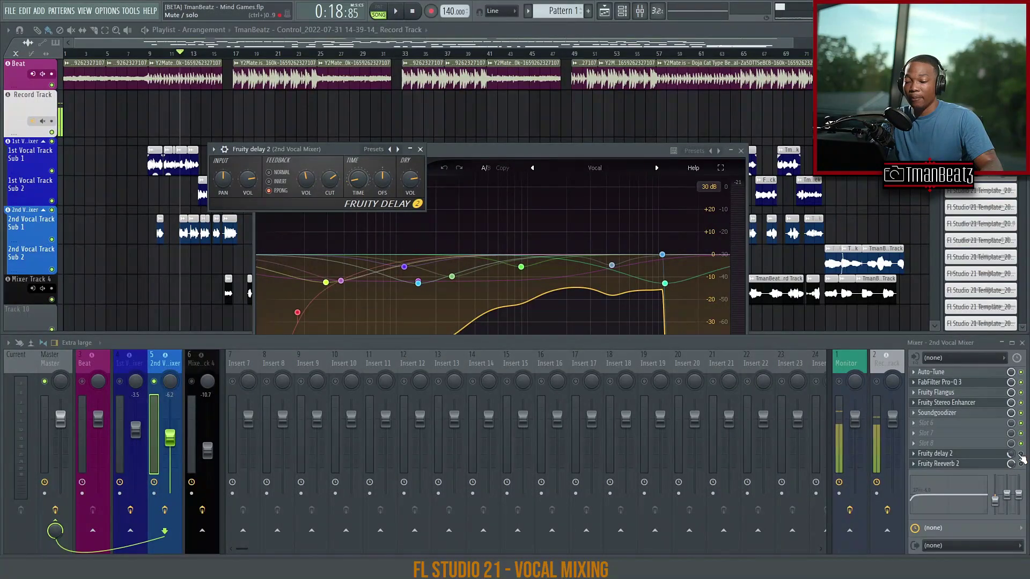
{"action": "key", "text": "space"}
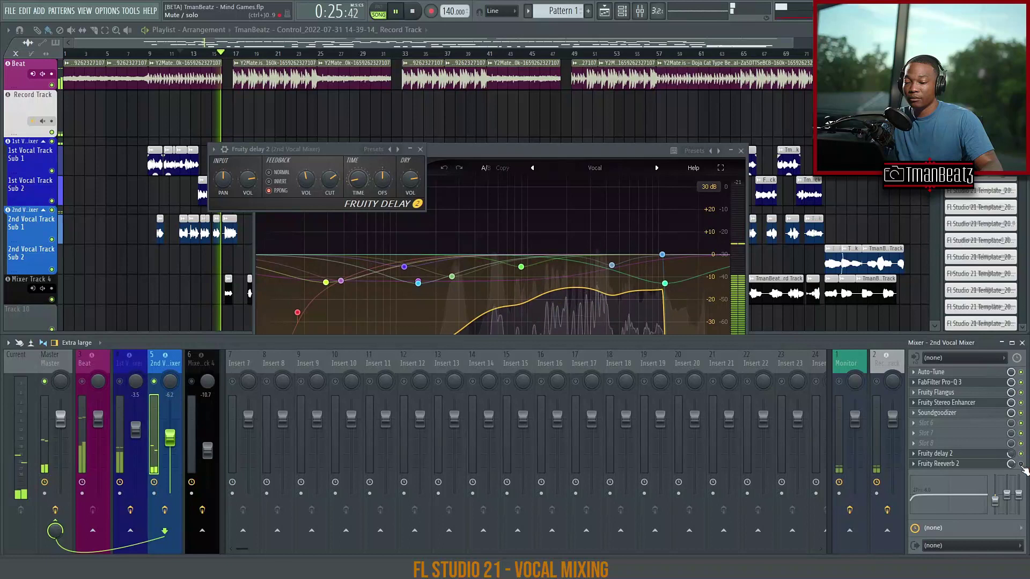
{"action": "key", "text": "space"}
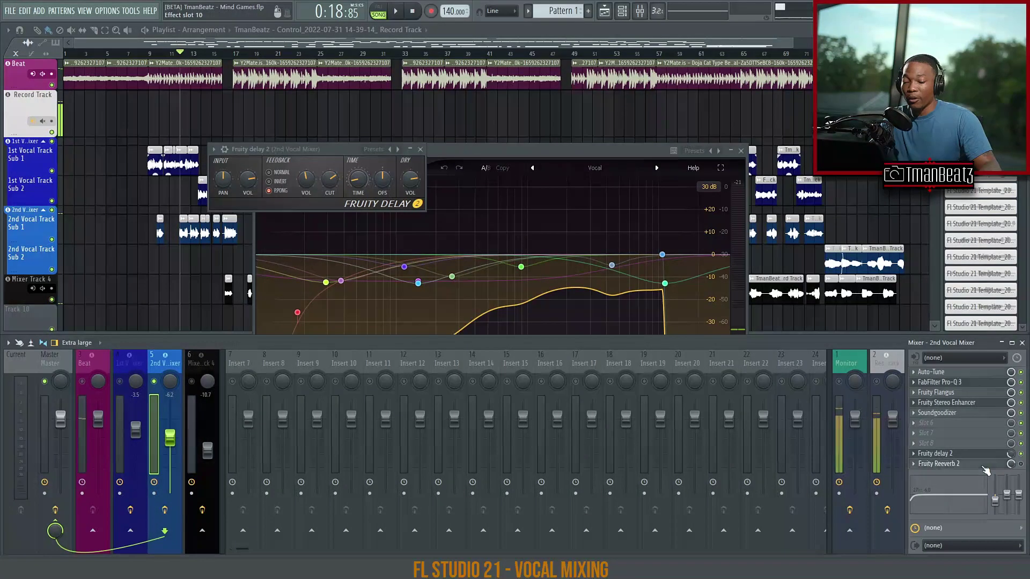
Step: Enable Fruity Reeverb 2 on the 2nd Vocal Mixer, reviewing its settings, and play the vocal from bar 12
{"action": "left_click", "coordinate": [984, 469]}
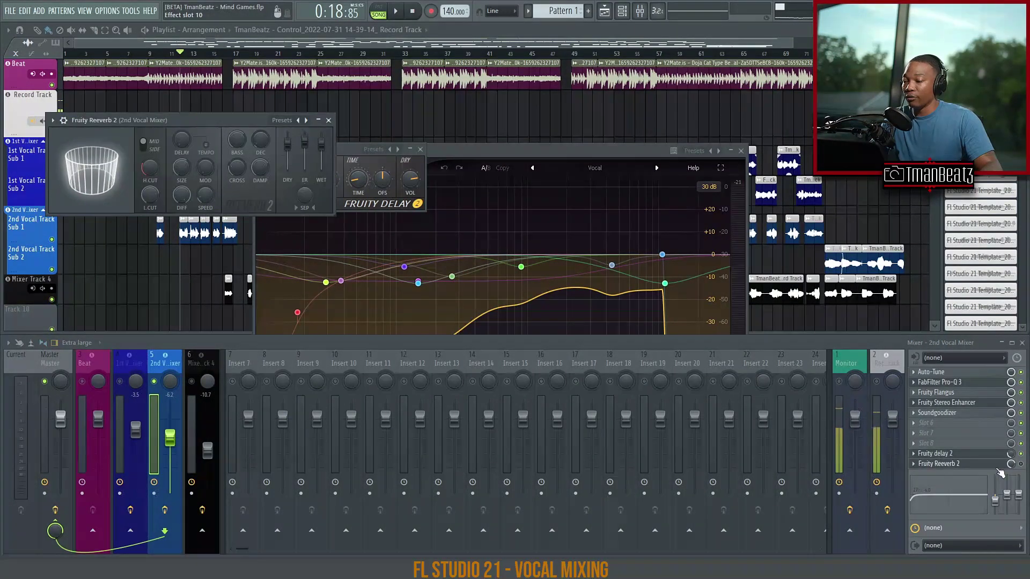
{"action": "key", "text": "space"}
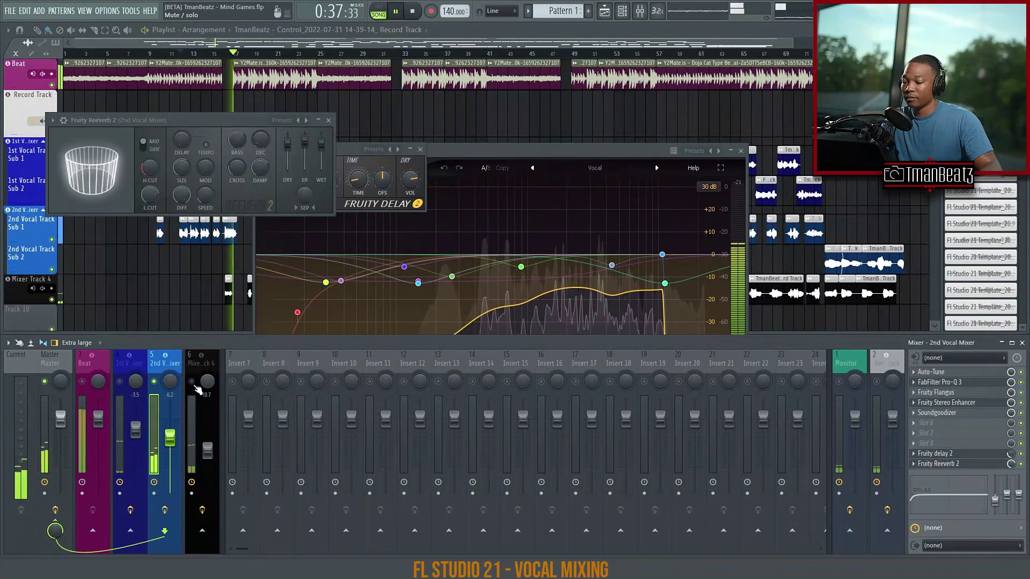
{"action": "key", "text": "space"}
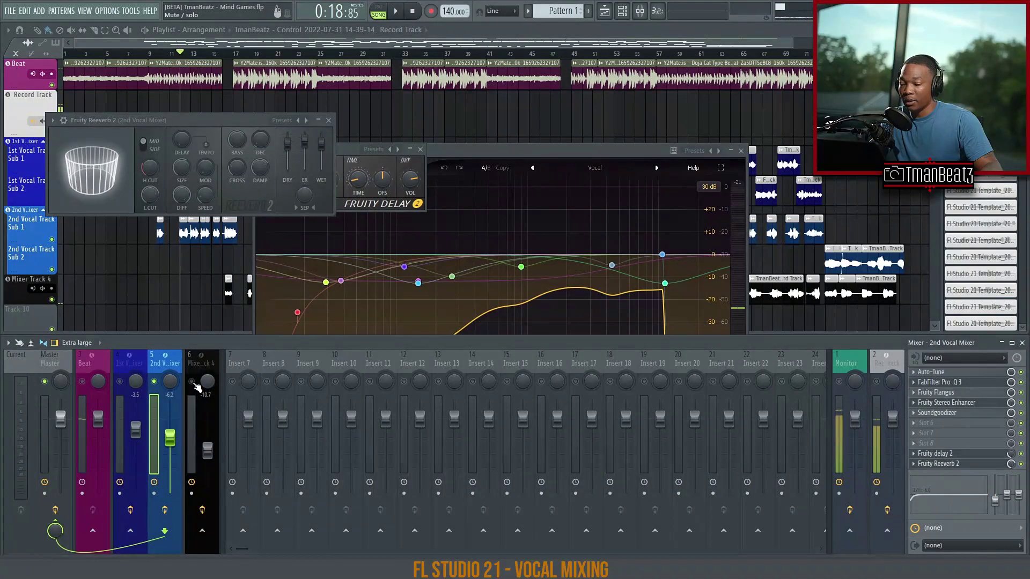
Step: Solo Mixer Track 4 and review the EQ bands in its FabFilter Pro-Q 3
{"action": "left_click", "coordinate": [193, 382]}
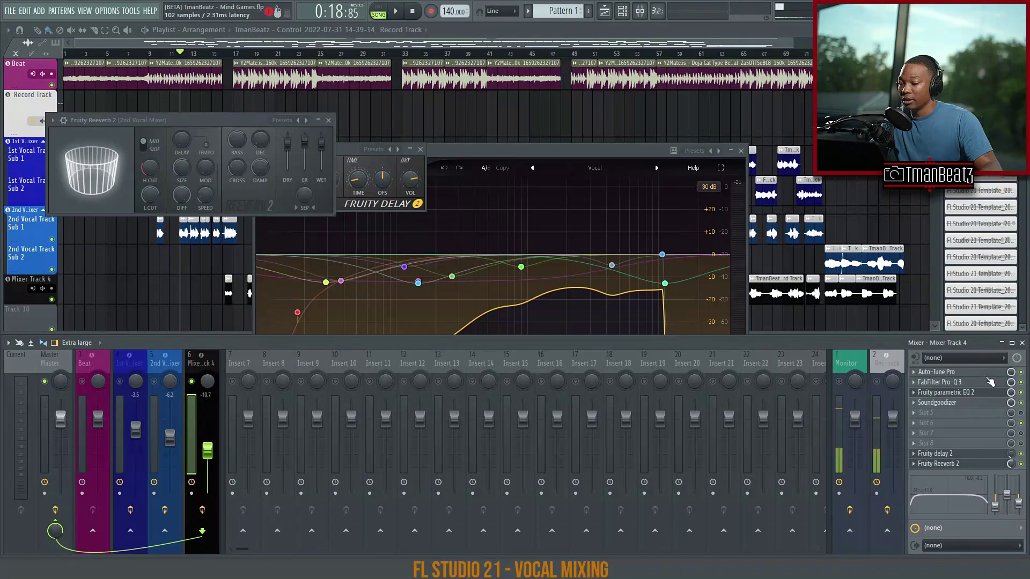
{"action": "left_click", "coordinate": [973, 382]}
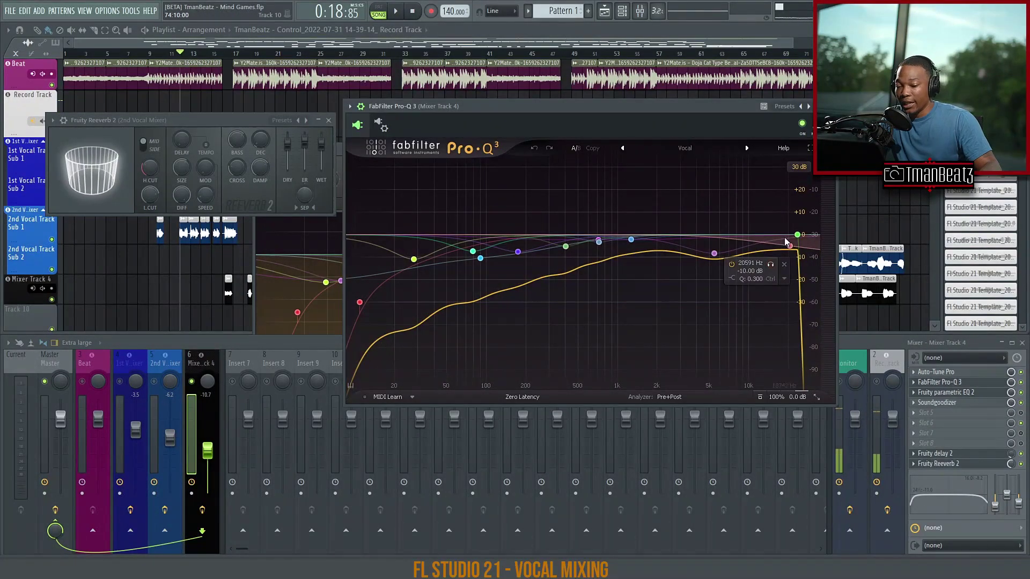
{"action": "mouse_move", "coordinate": [435, 280]}
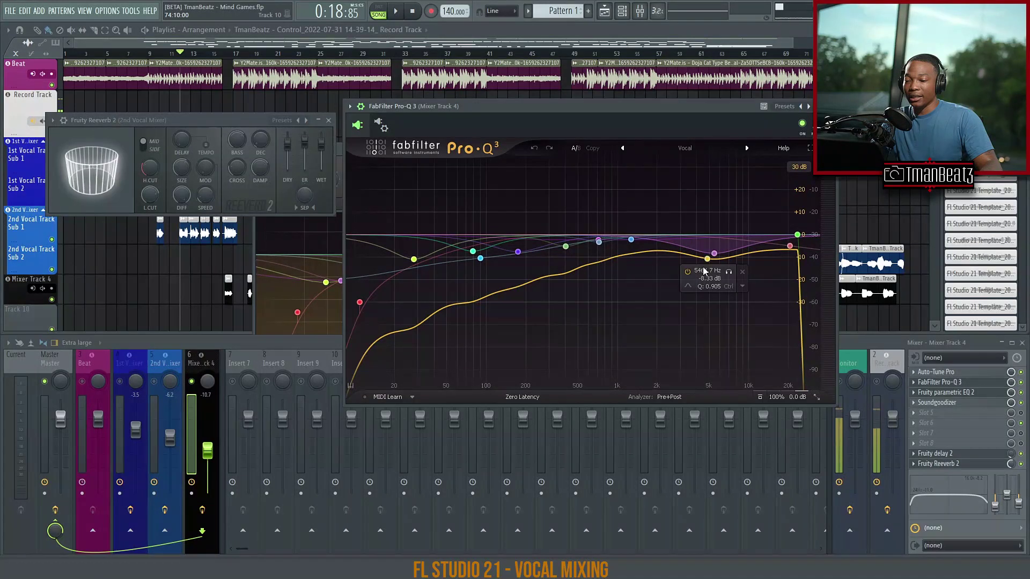
Step: Bypass Soundgoodizer and Fruity Parametric EQ 2 on Mixer Track 4, playing from bar 21 to audition Auto-Tune Pro and Pro-Q 3
{"action": "left_click", "coordinate": [1020, 403]}
{"action": "left_click", "coordinate": [1020, 393]}
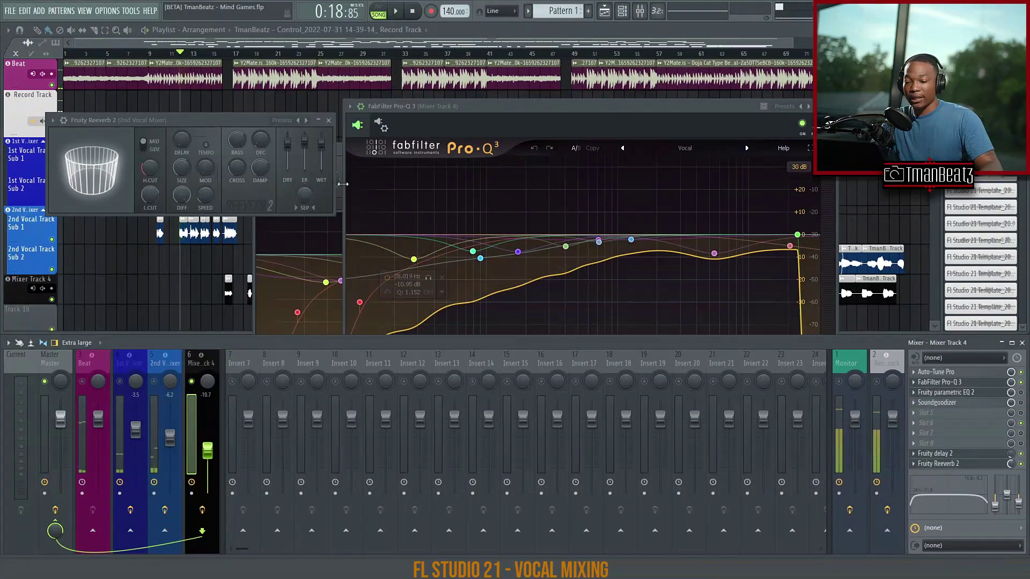
{"action": "left_click", "coordinate": [275, 54]}
{"action": "key", "text": "space"}
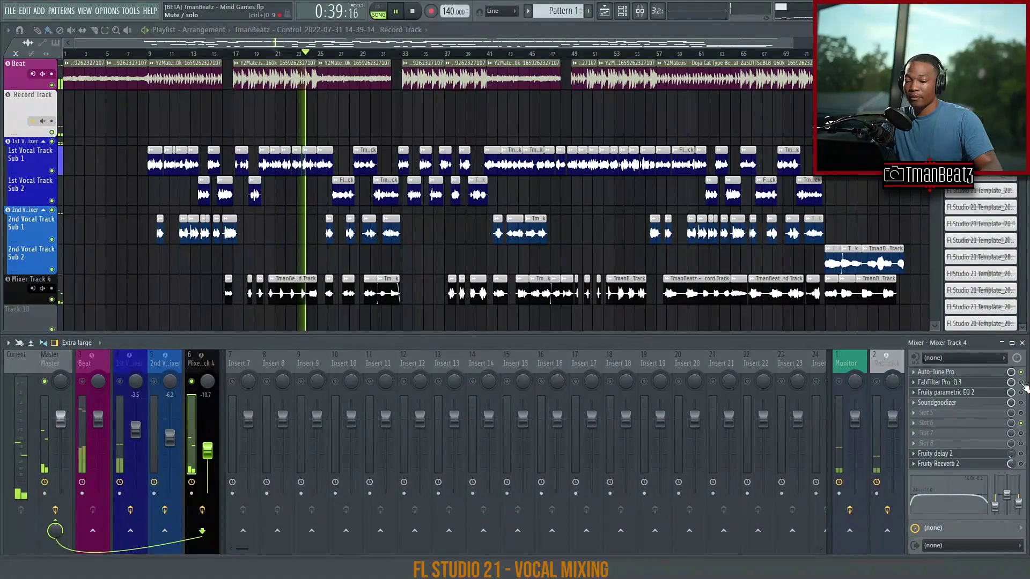
{"action": "key", "text": "space"}
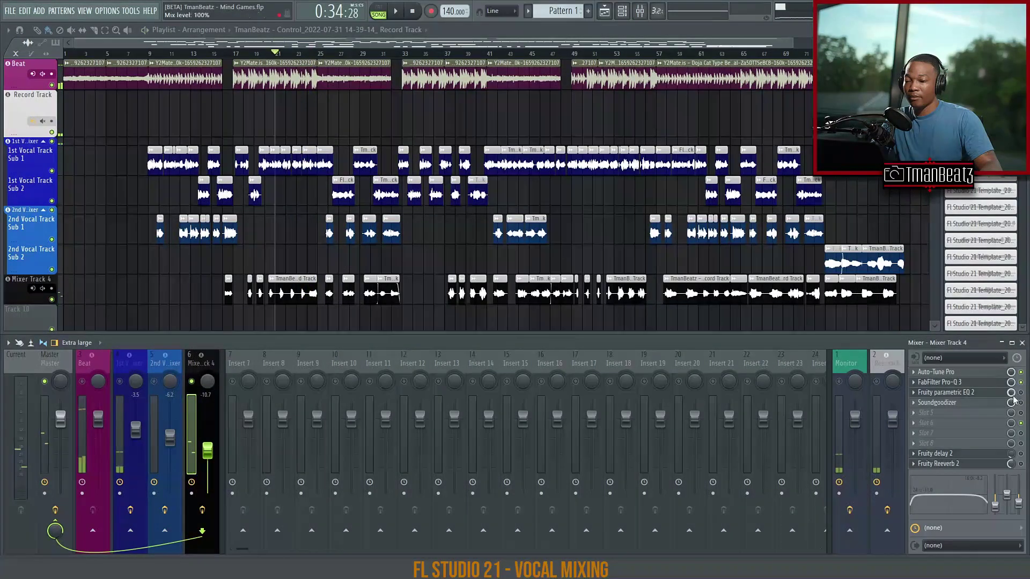
Step: Enable Fruity Parametric EQ 2 and Soundgoodizer on Mixer Track 4, reviewing the EQ curve, and play the track from bar 42
{"action": "left_click", "coordinate": [985, 395]}
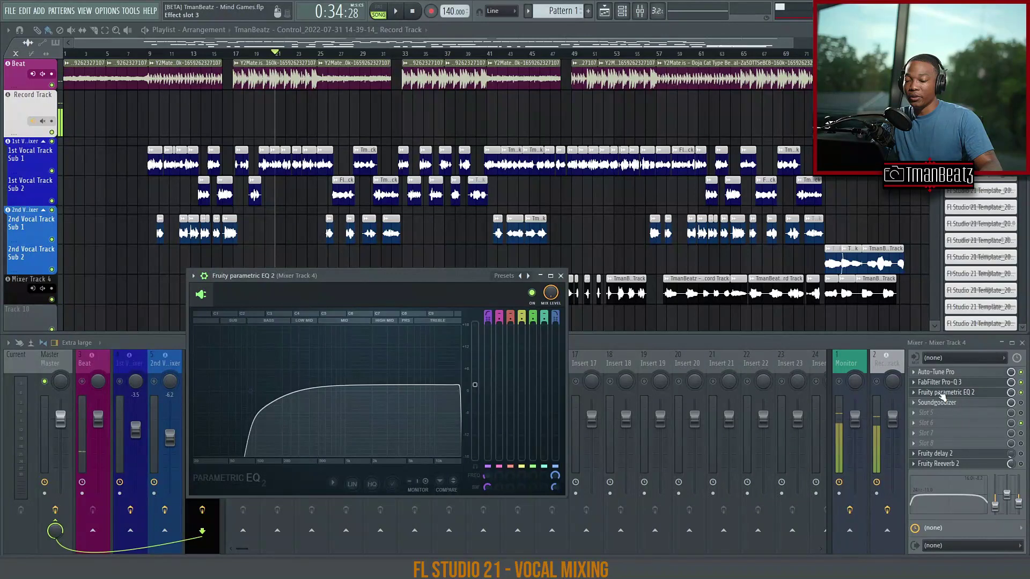
{"action": "left_click", "coordinate": [1020, 407]}
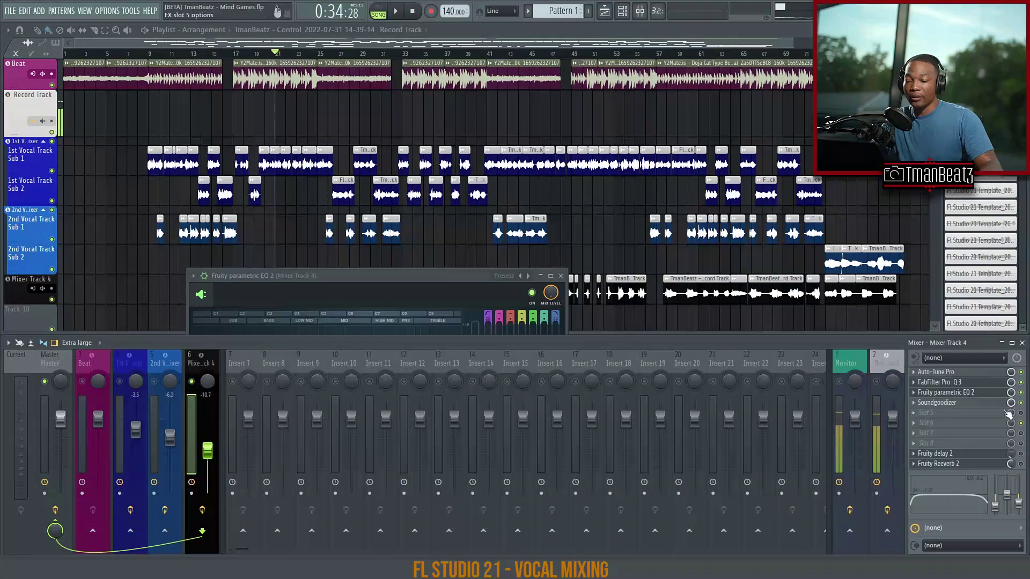
{"action": "left_click", "coordinate": [501, 54]}
{"action": "key", "text": "space"}
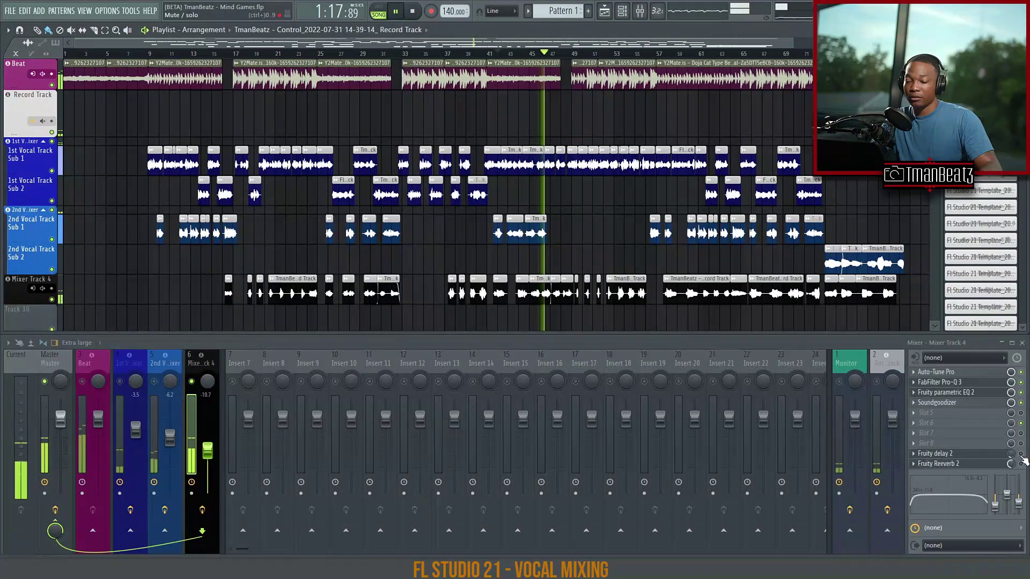
{"action": "key", "text": "space"}
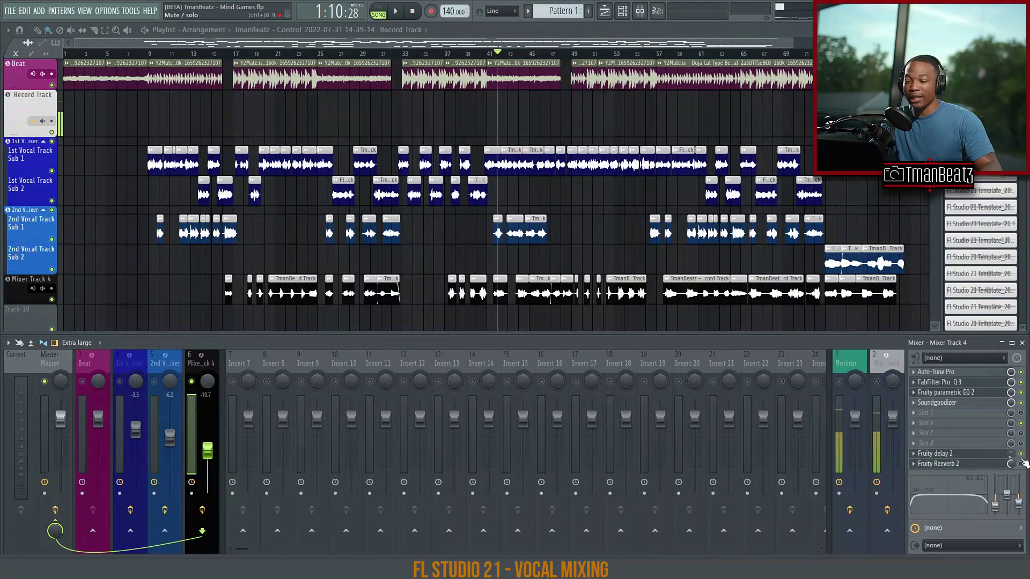
Step: Enable Fruity Reeverb 2 on Mixer Track 4, reviewing its settings, and play the track from bar 41
{"action": "left_click", "coordinate": [971, 465]}
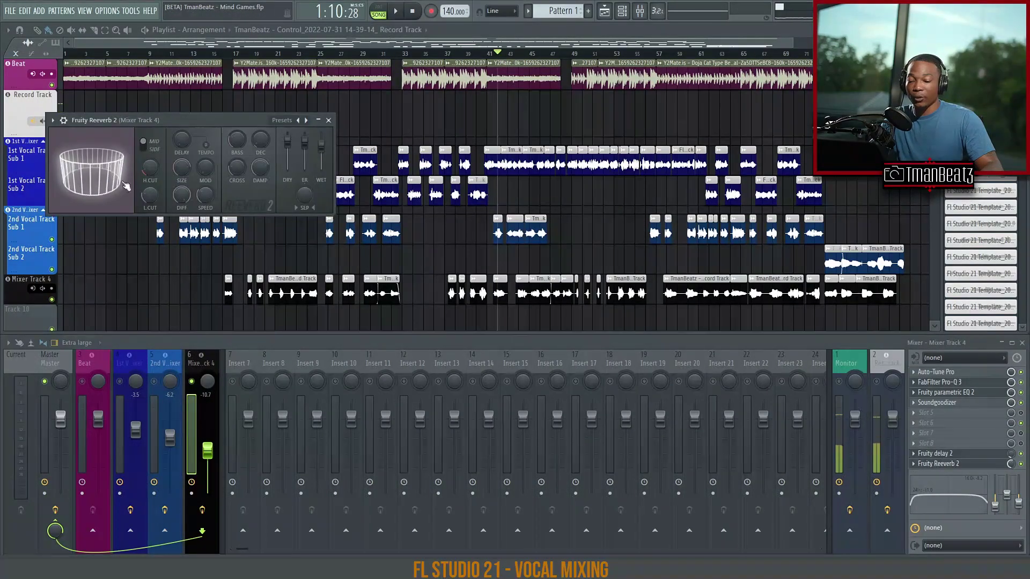
{"action": "left_click_drag", "start_coordinate": [215, 121], "coordinate": [250, 133]}
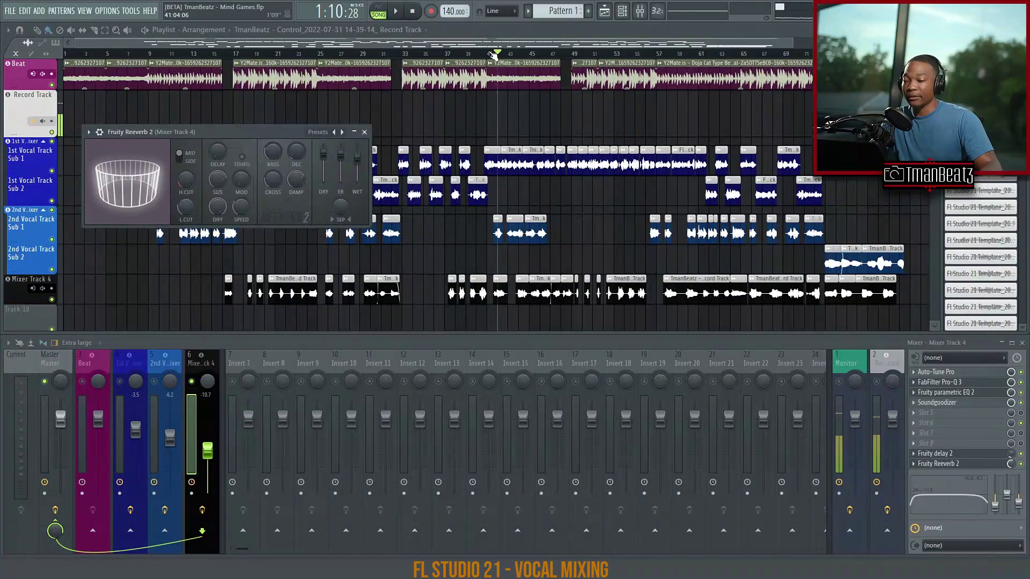
{"action": "left_click", "coordinate": [488, 54]}
{"action": "key", "text": "space"}
{"action": "key", "text": "space"}
{"action": "key", "text": "space"}
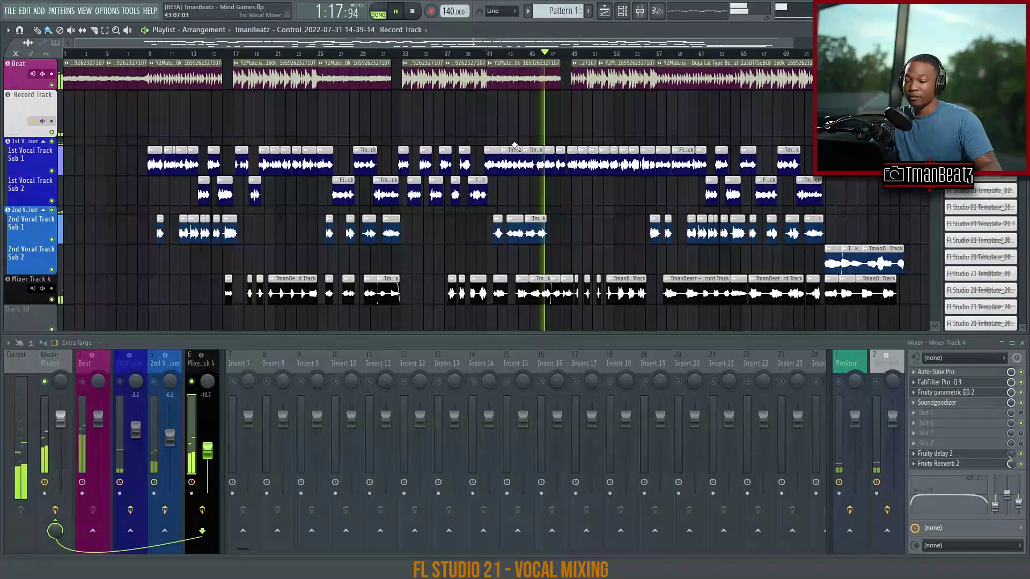
{"action": "key", "text": "space"}
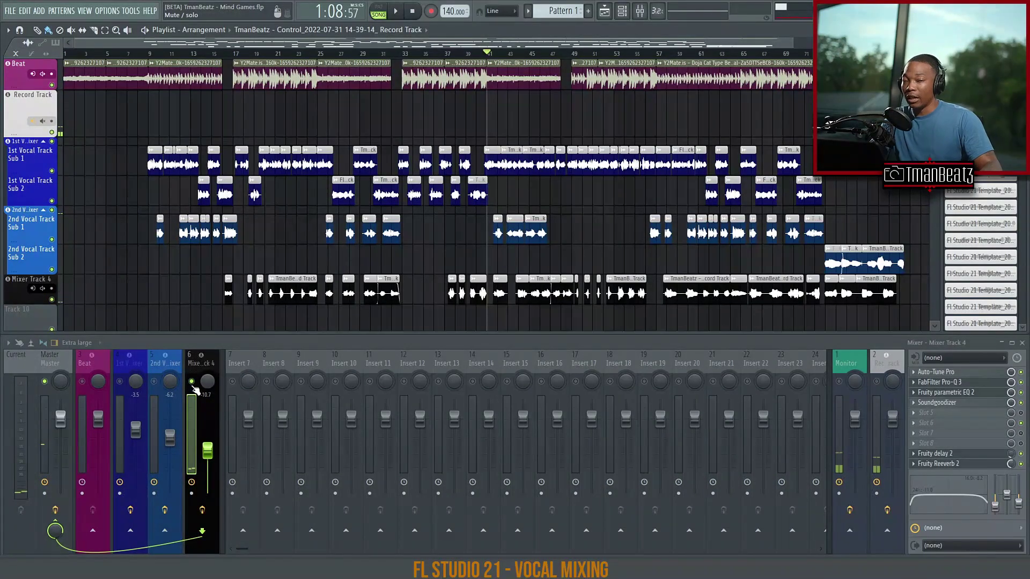
Step: Unmute the beat and all vocal mixer tracks, and play the full mix from the start of the song
{"action": "left_click", "coordinate": [155, 381]}
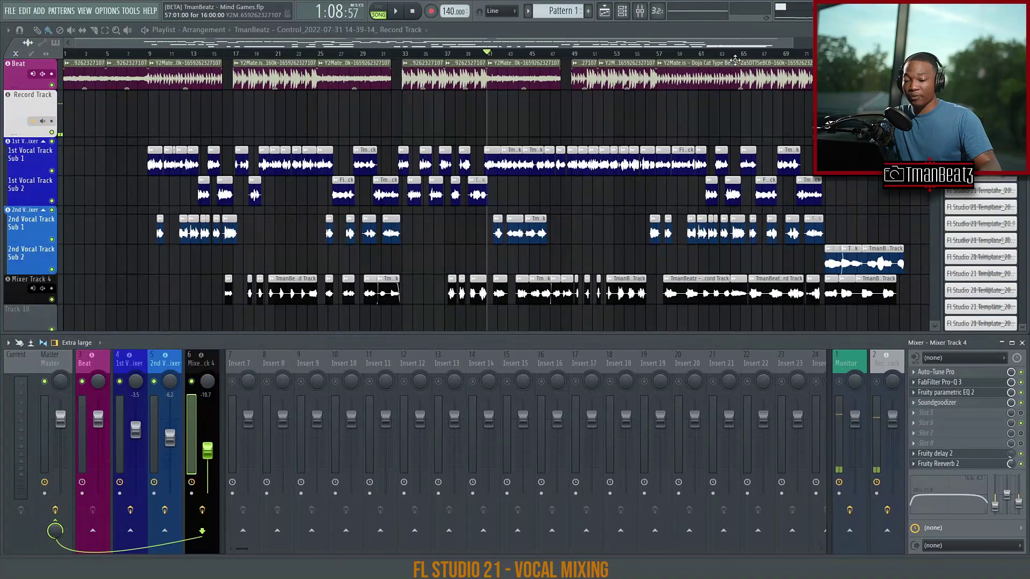
{"action": "left_click_drag", "start_coordinate": [794, 41], "coordinate": [779, 51]}
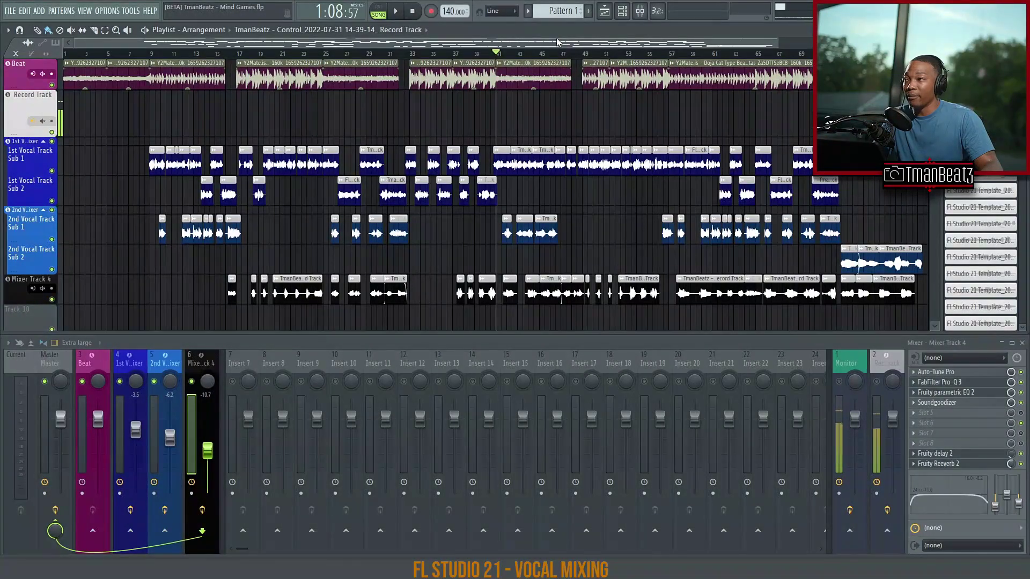
{"action": "mouse_move", "coordinate": [779, 43]}
{"action": "left_mouse_down"}
{"action": "mouse_move", "coordinate": [751, 44]}
{"action": "mouse_move", "coordinate": [788, 49]}
{"action": "left_mouse_up"}
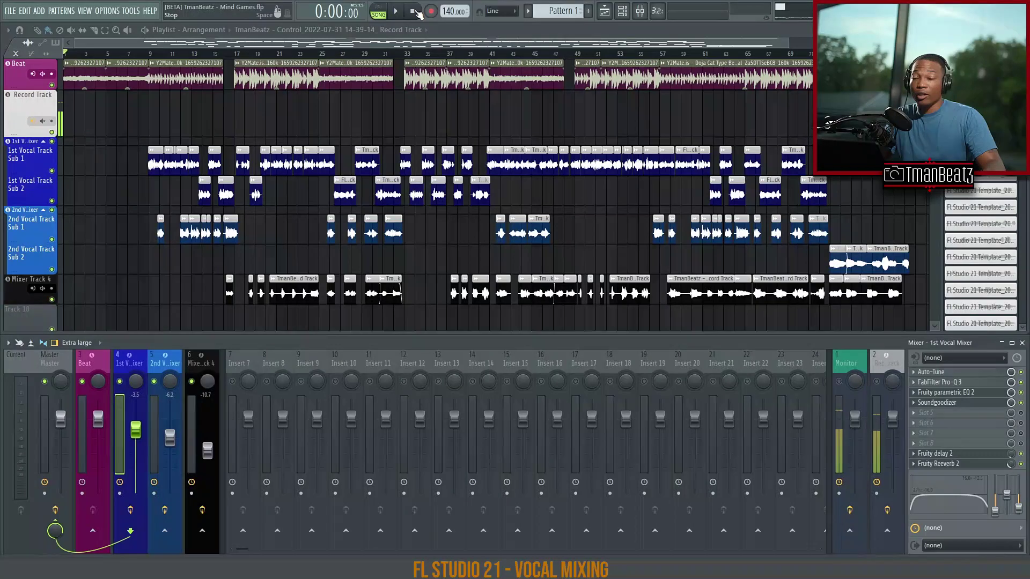
{"action": "key", "text": "space"}
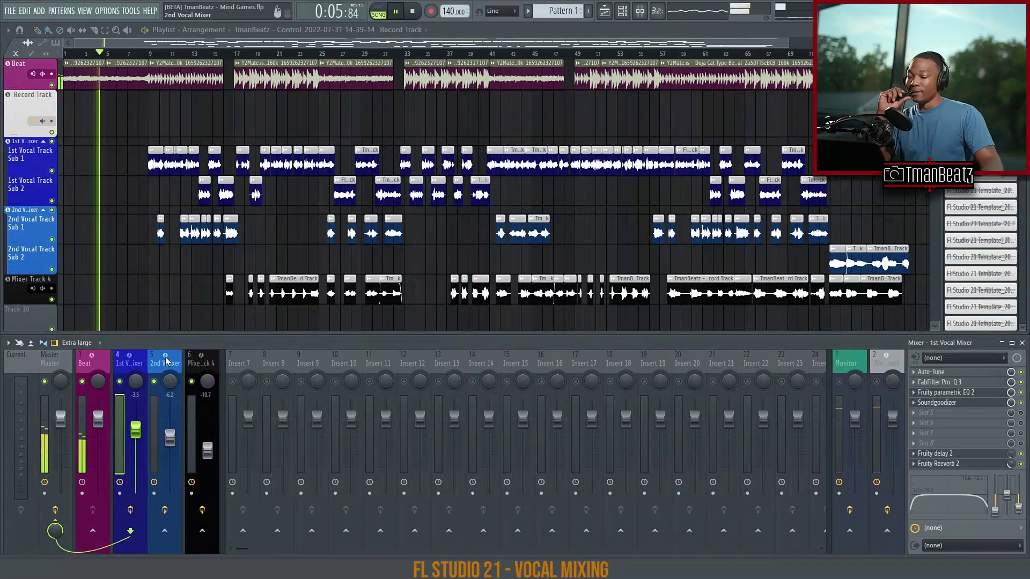
Step: Check the effect chains of Mixer Track 4 and the 1st Vocal Mixer during playback, and raise the 2nd Vocal Mixer's volume to -5.0 dB
{"action": "left_click", "coordinate": [202, 359]}
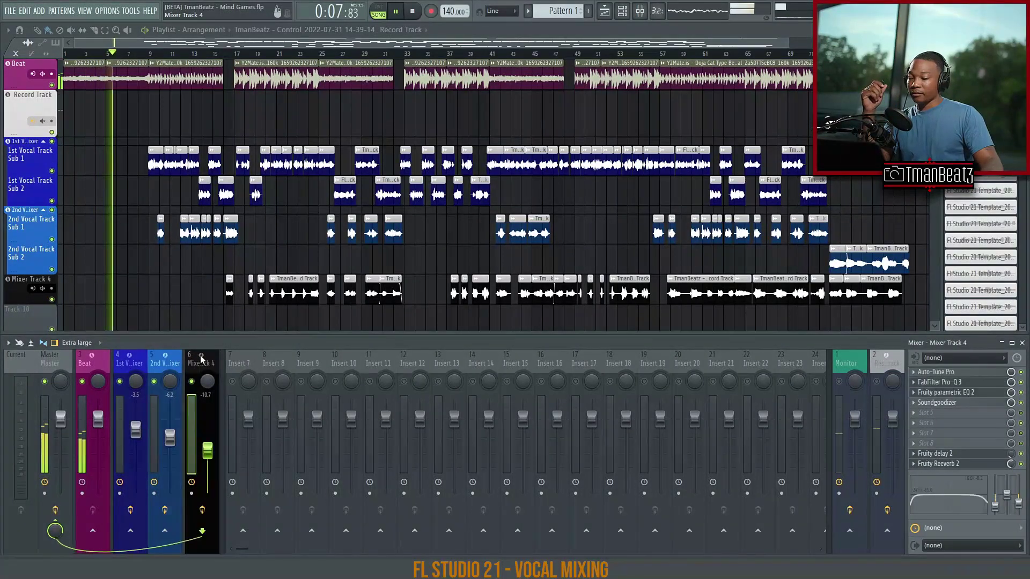
{"action": "left_click", "coordinate": [140, 363]}
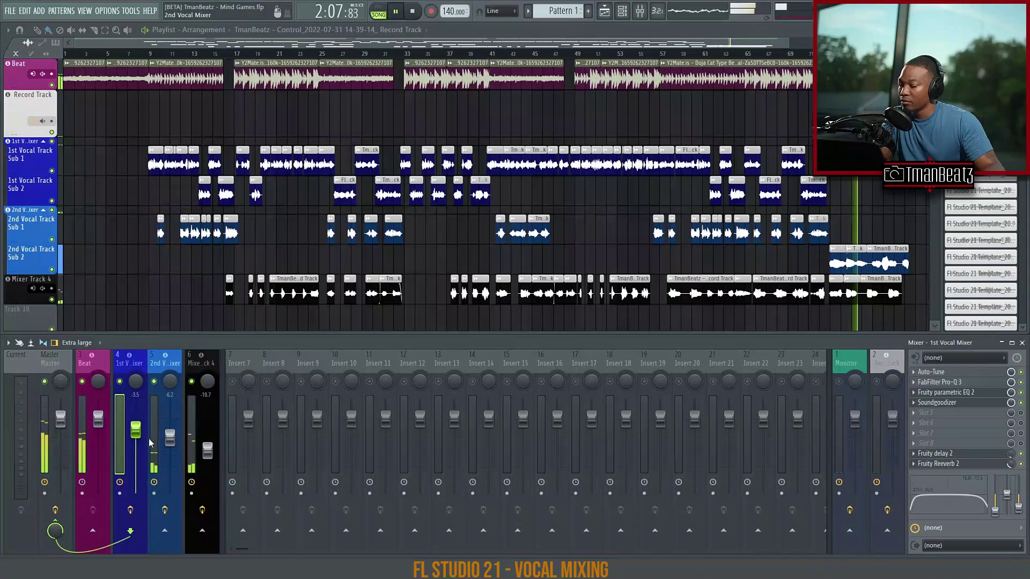
{"action": "left_click", "coordinate": [170, 436]}
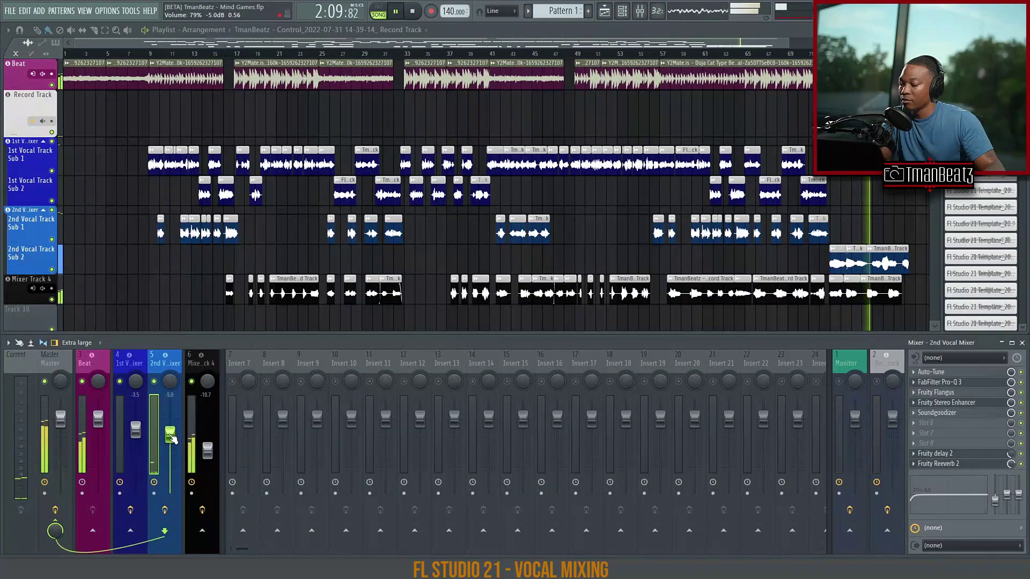